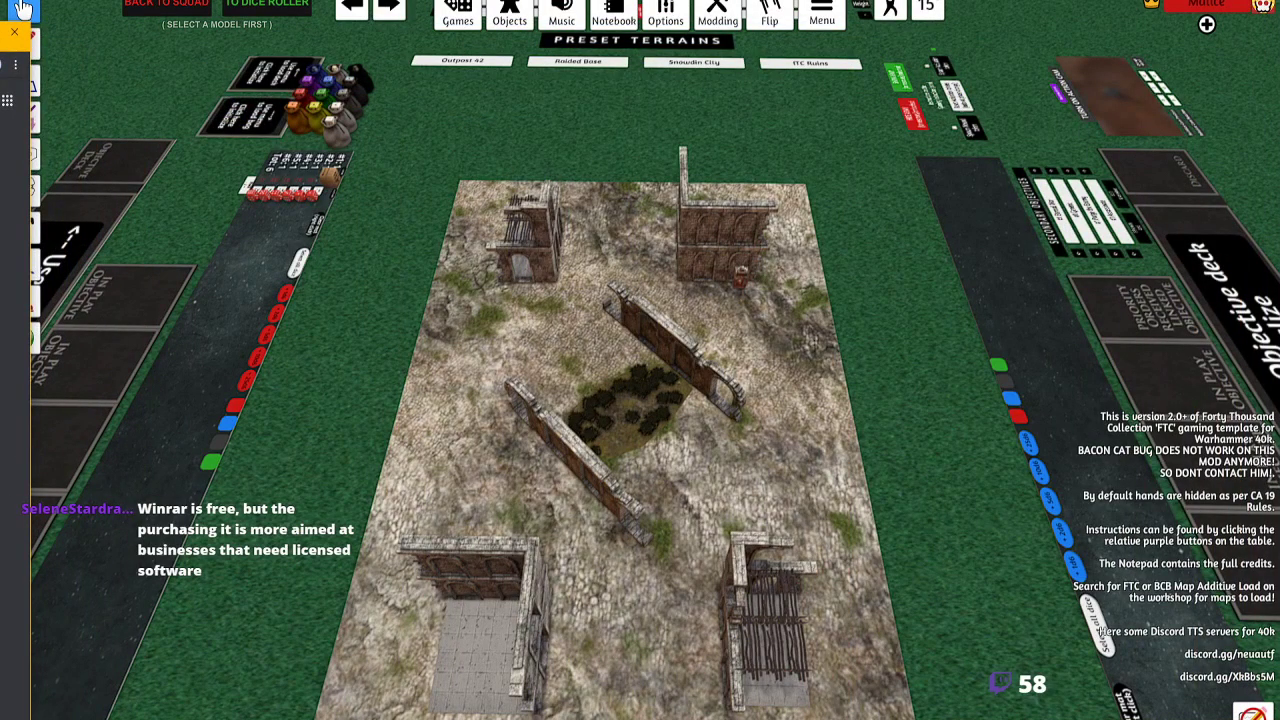
Bring Google Chrome to the front on a blank New Tab page over Tabletop Simulator.
left_click(22, 8)
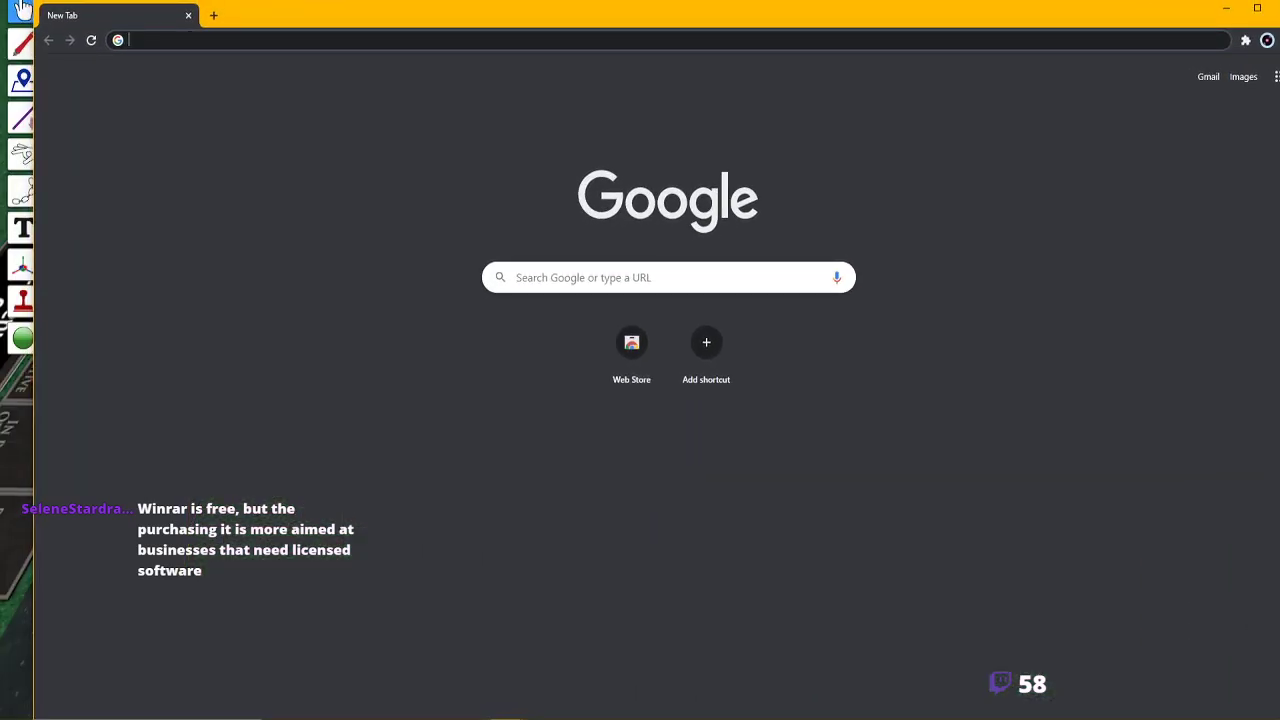
left_click(22, 8)
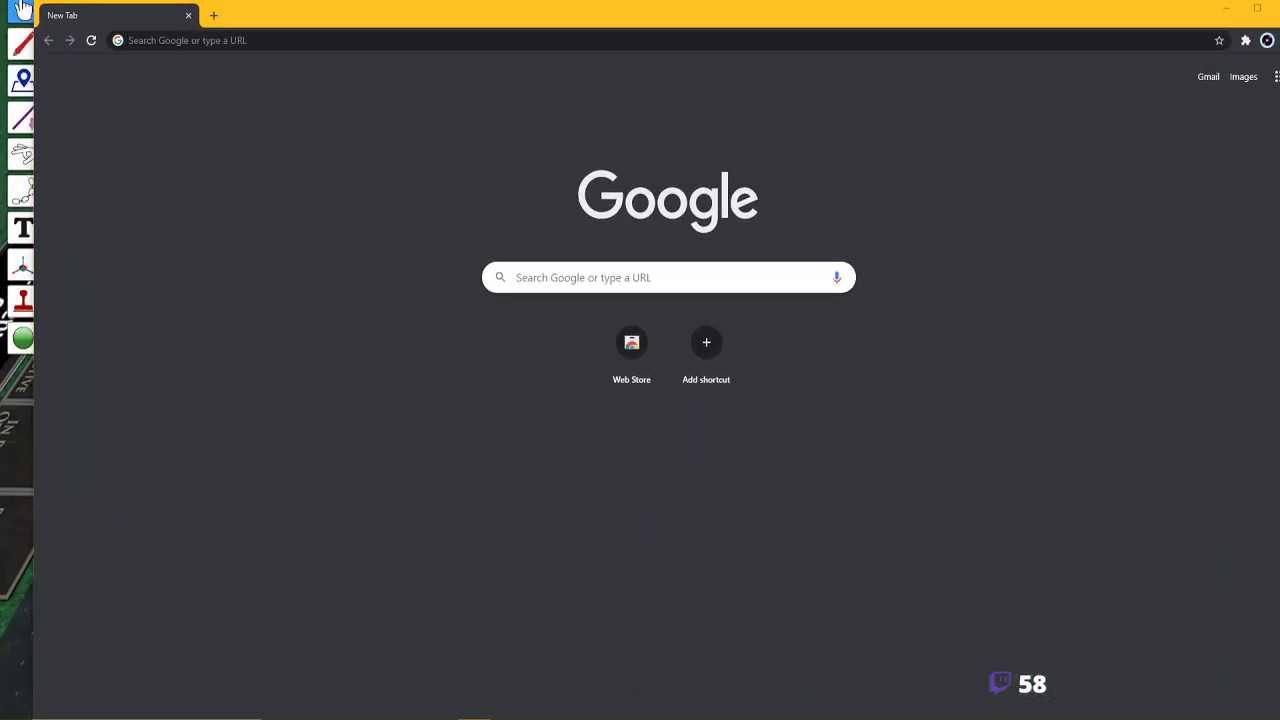
Switch to Discord and open #download_links under Player Resources in the TTS Warhammer 40k server.
key("alt+Tab")
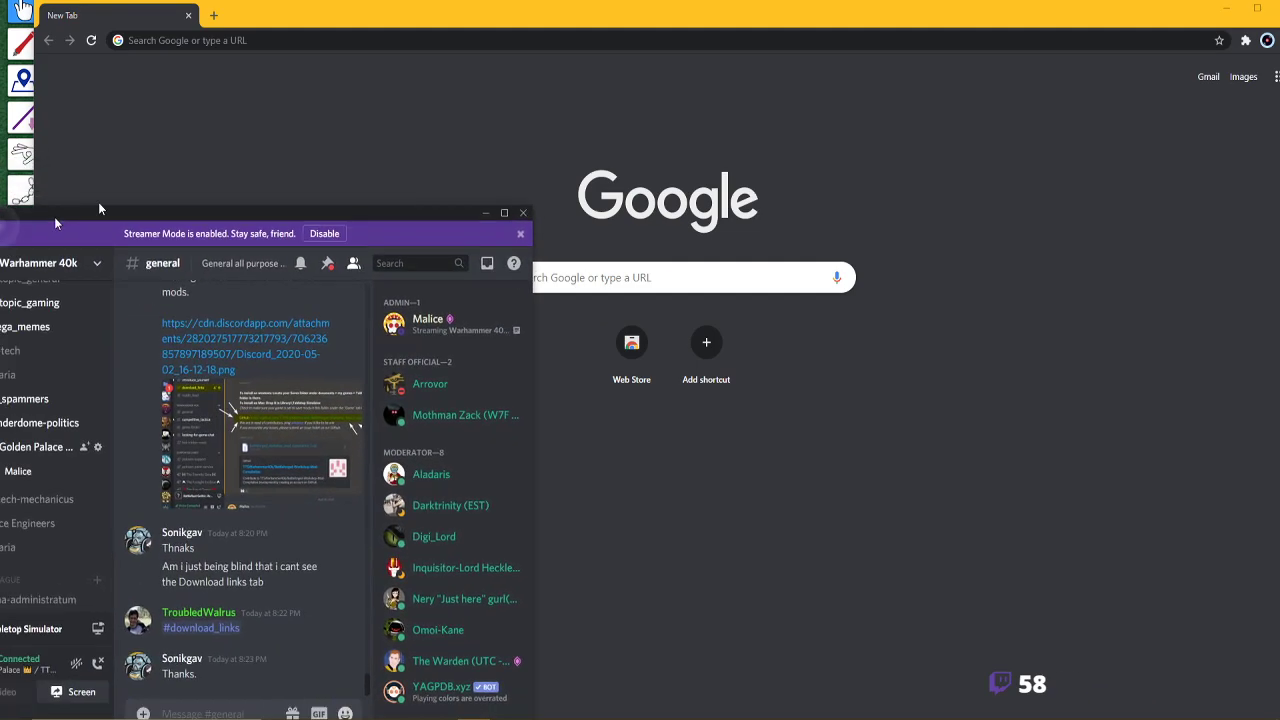
scroll(295, 328, "up", 10)
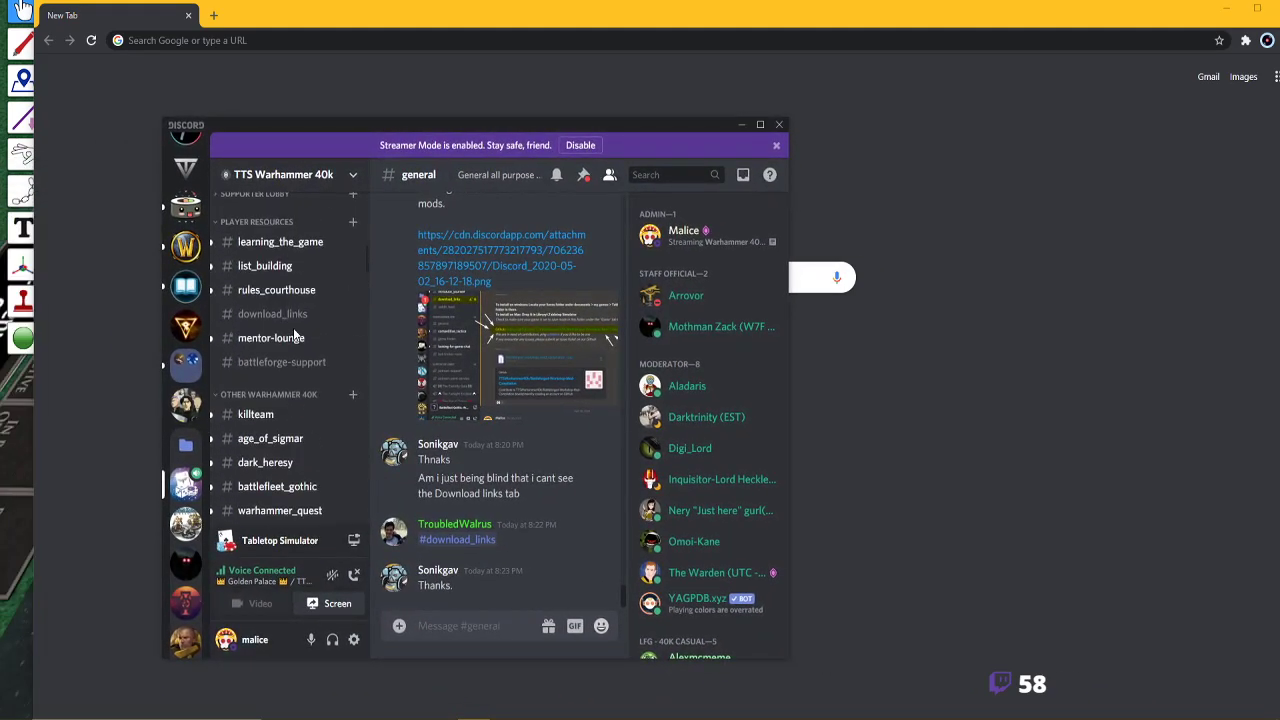
scroll(305, 421, "down", 3)
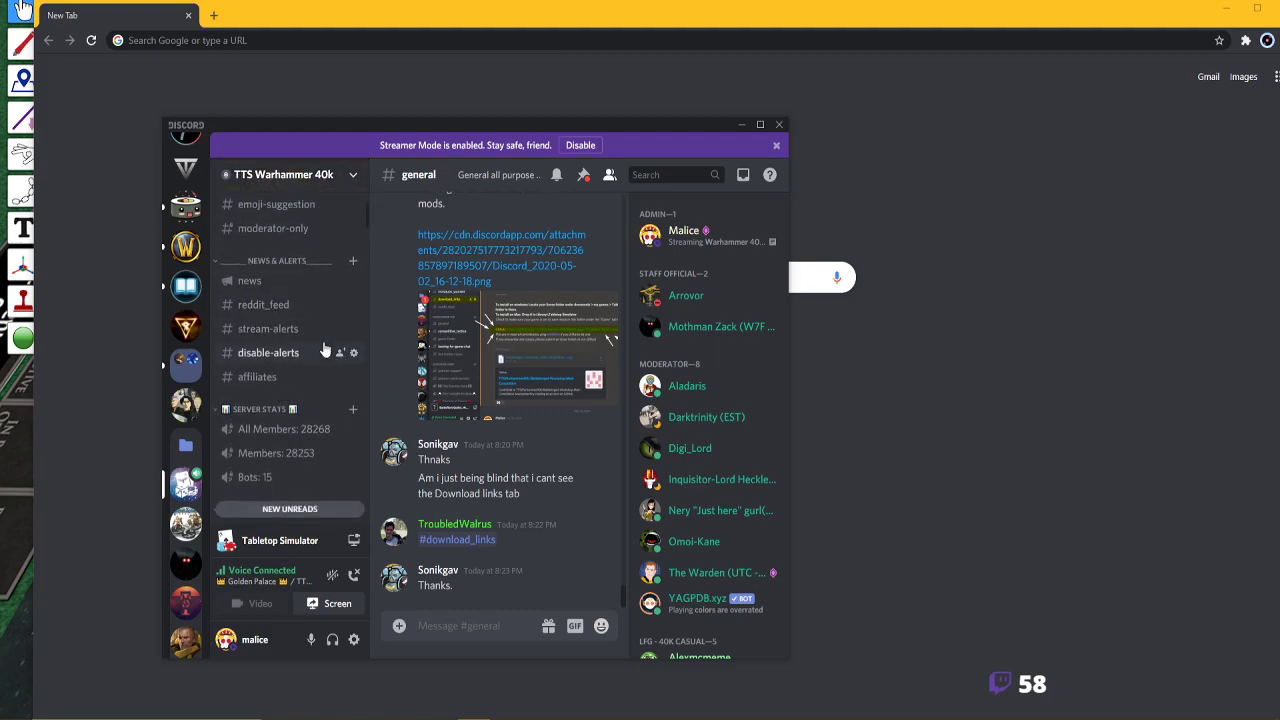
scroll(295, 285, "up", 3)
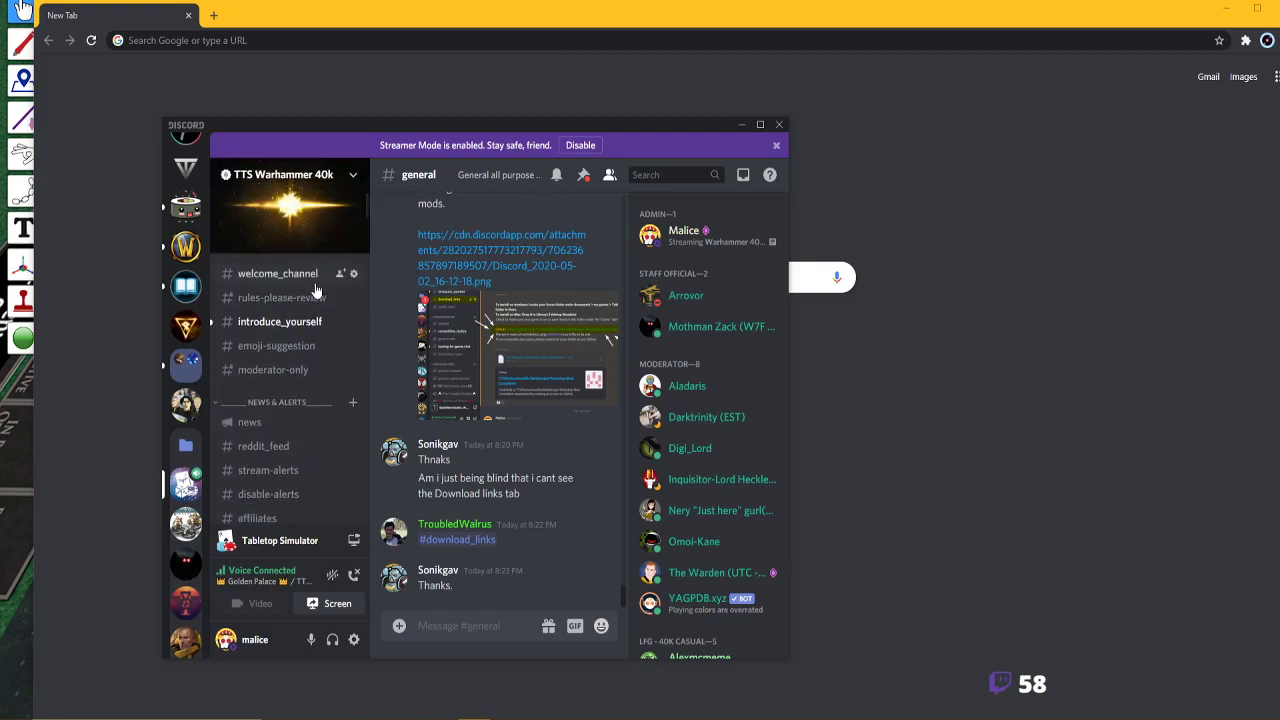
scroll(297, 355, "down", 2)
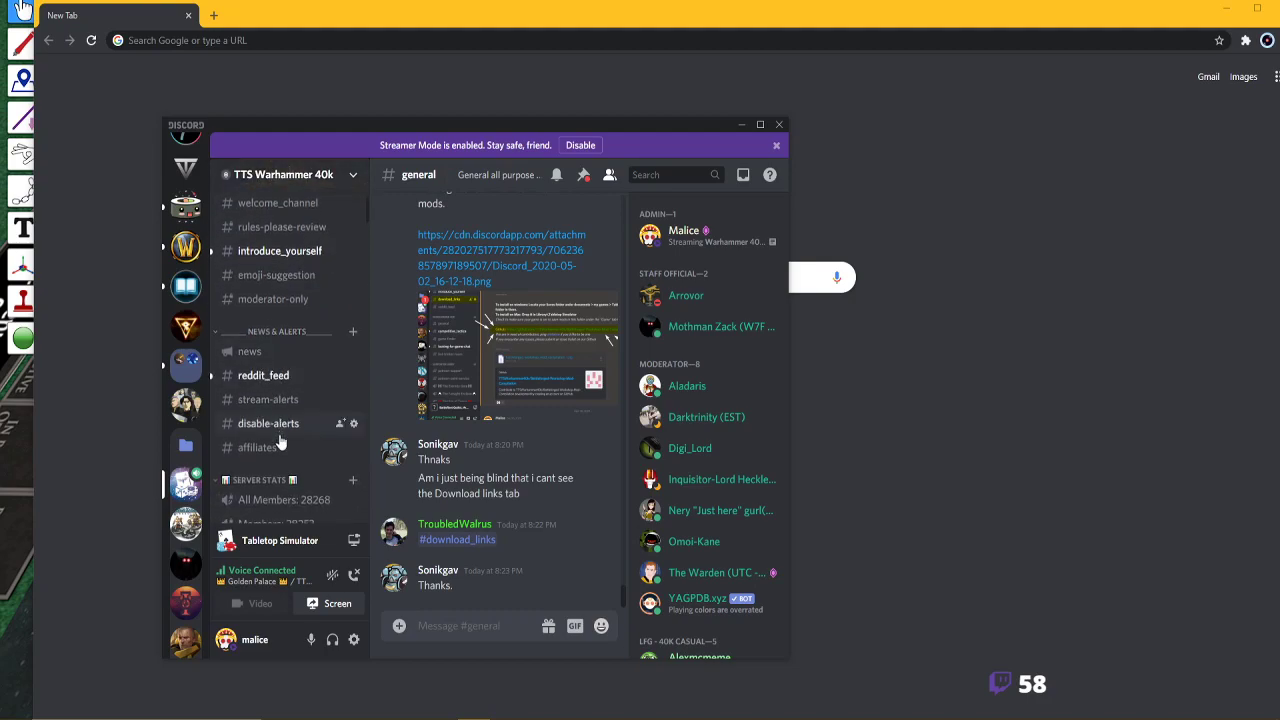
scroll(282, 430, "down", 5)
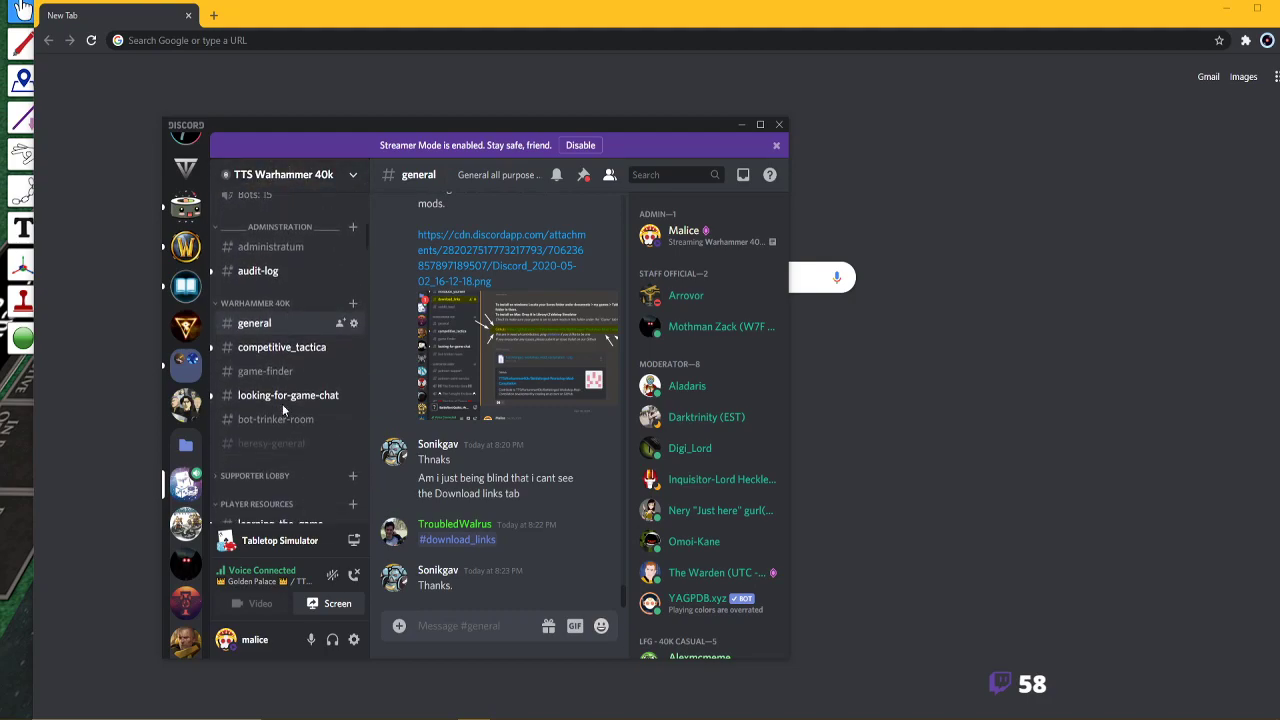
scroll(272, 380, "up", 5)
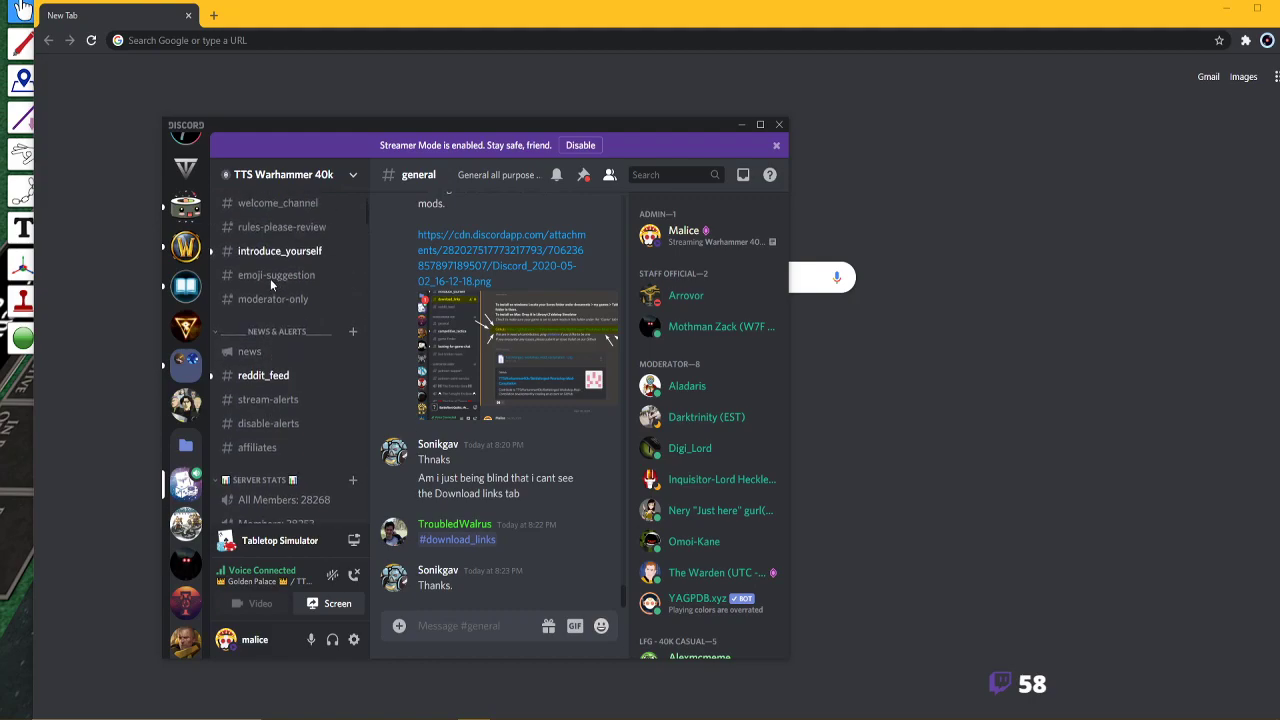
scroll(272, 275, "up", 2)
scroll(276, 369, "down", 2)
scroll(276, 375, "down", 4)
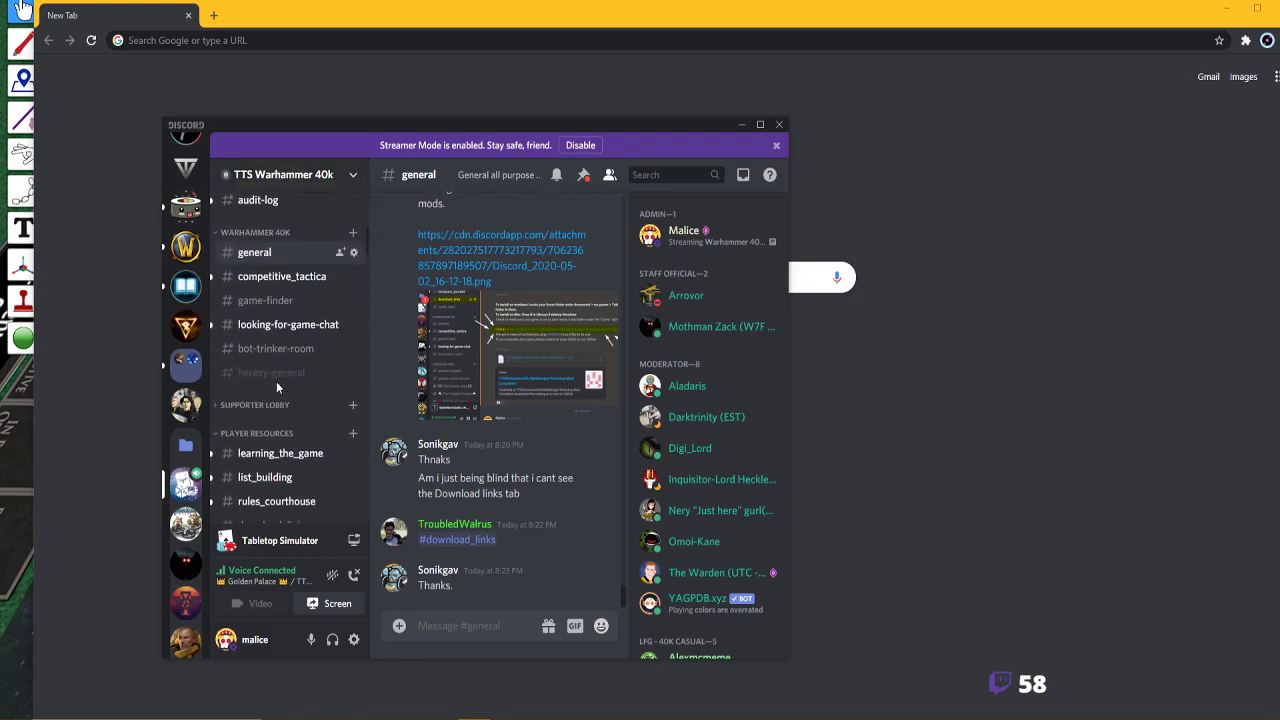
scroll(272, 325, "down", 2)
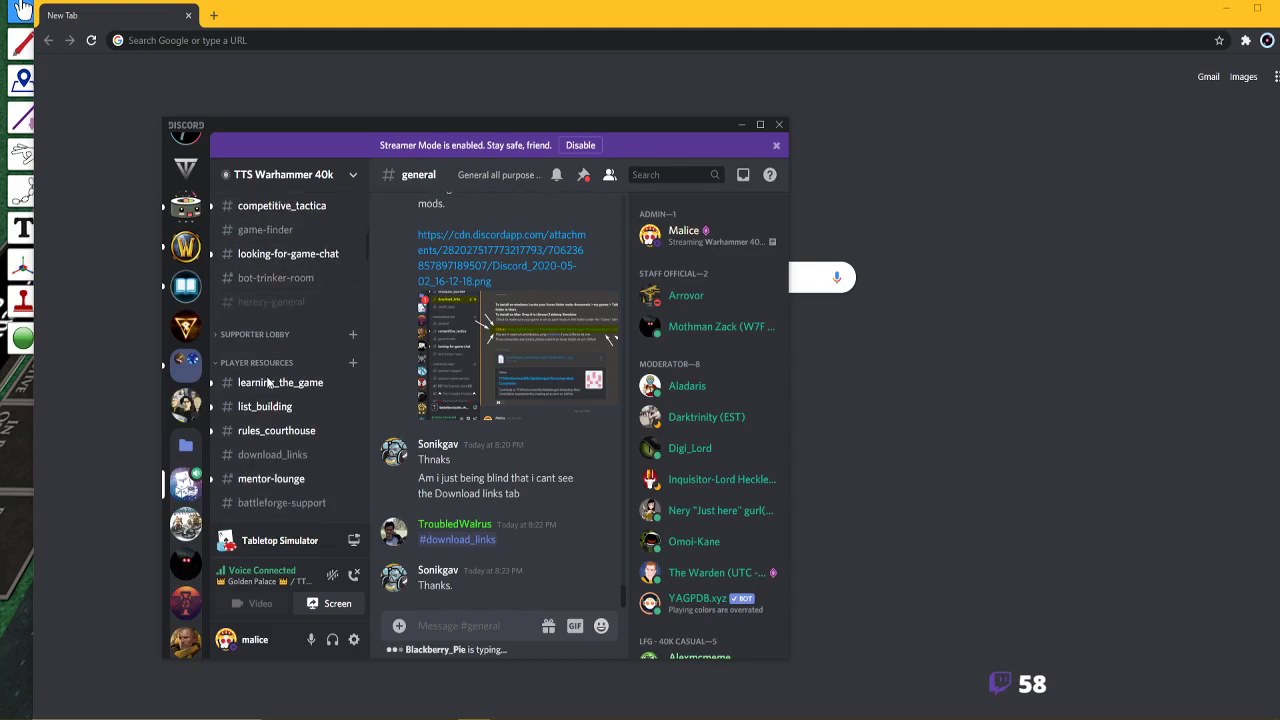
left_click(276, 460)
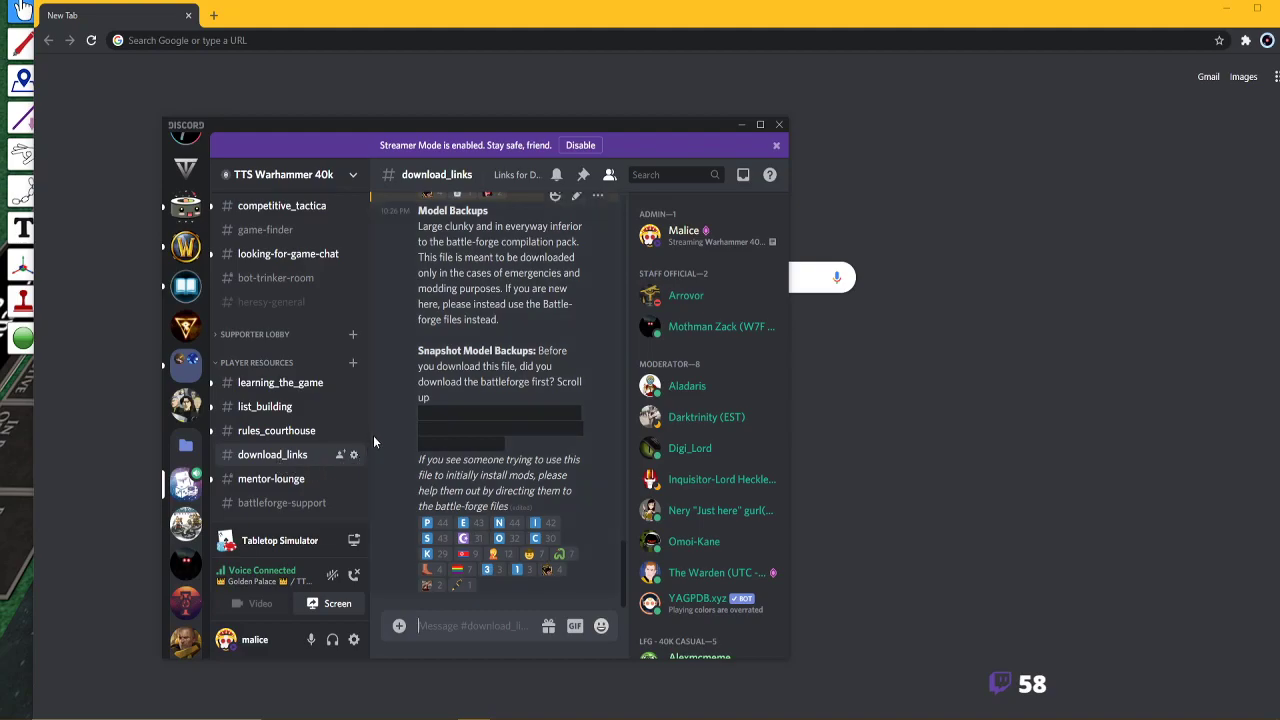
Widen the Discord window and copy the Battleforged-Workshop-Mod-Compilation GitHub link from the post.
scroll(500, 400, "down", 5)
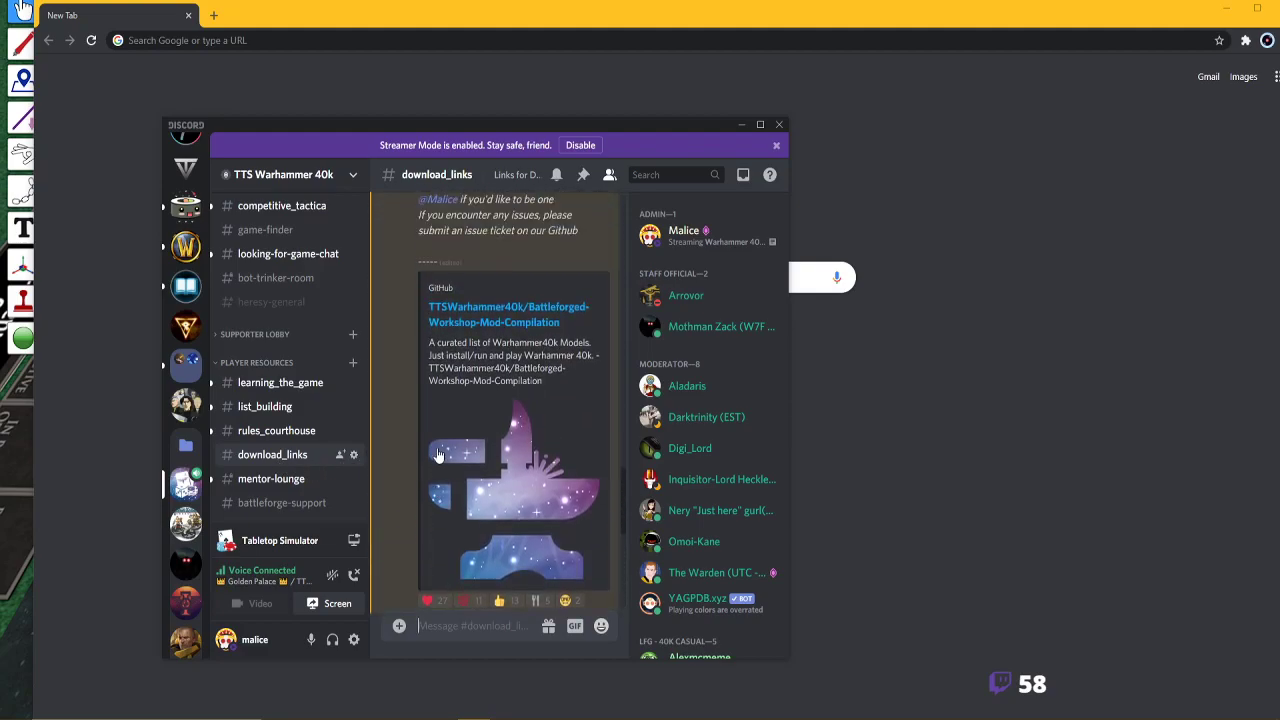
left_click_drag(788, 414, 1187, 441)
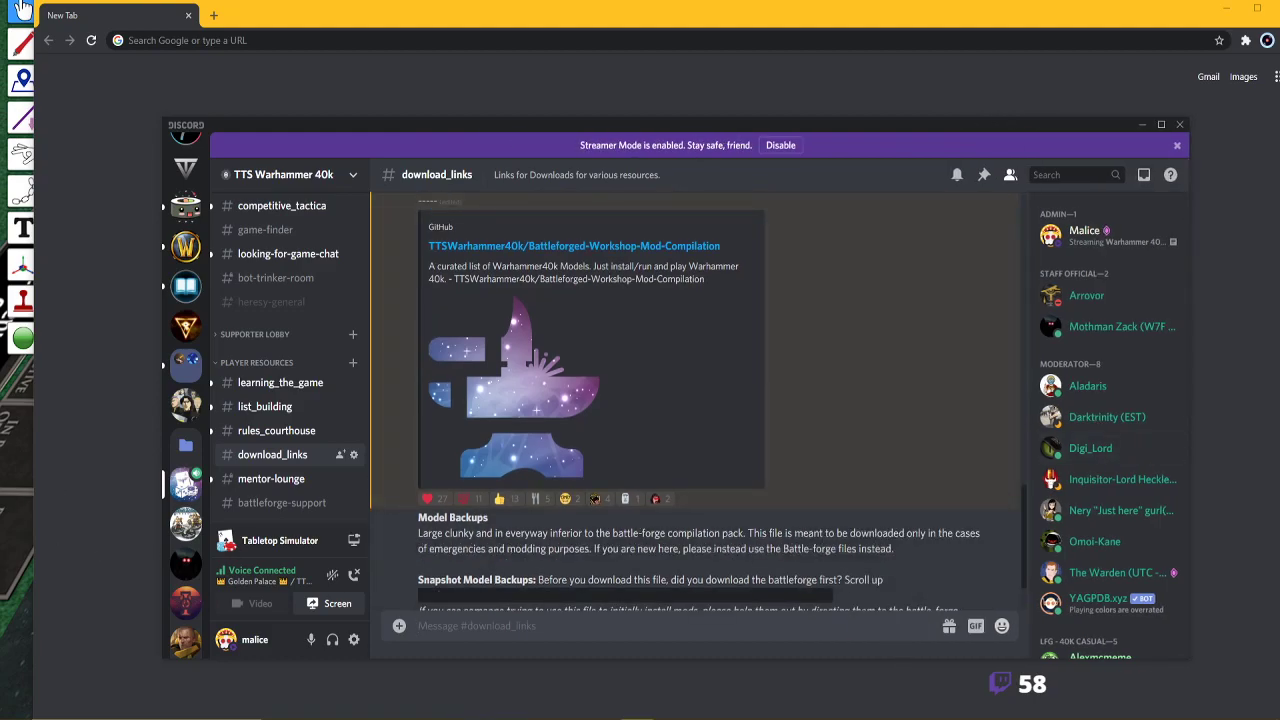
scroll(636, 397, "up", 3)
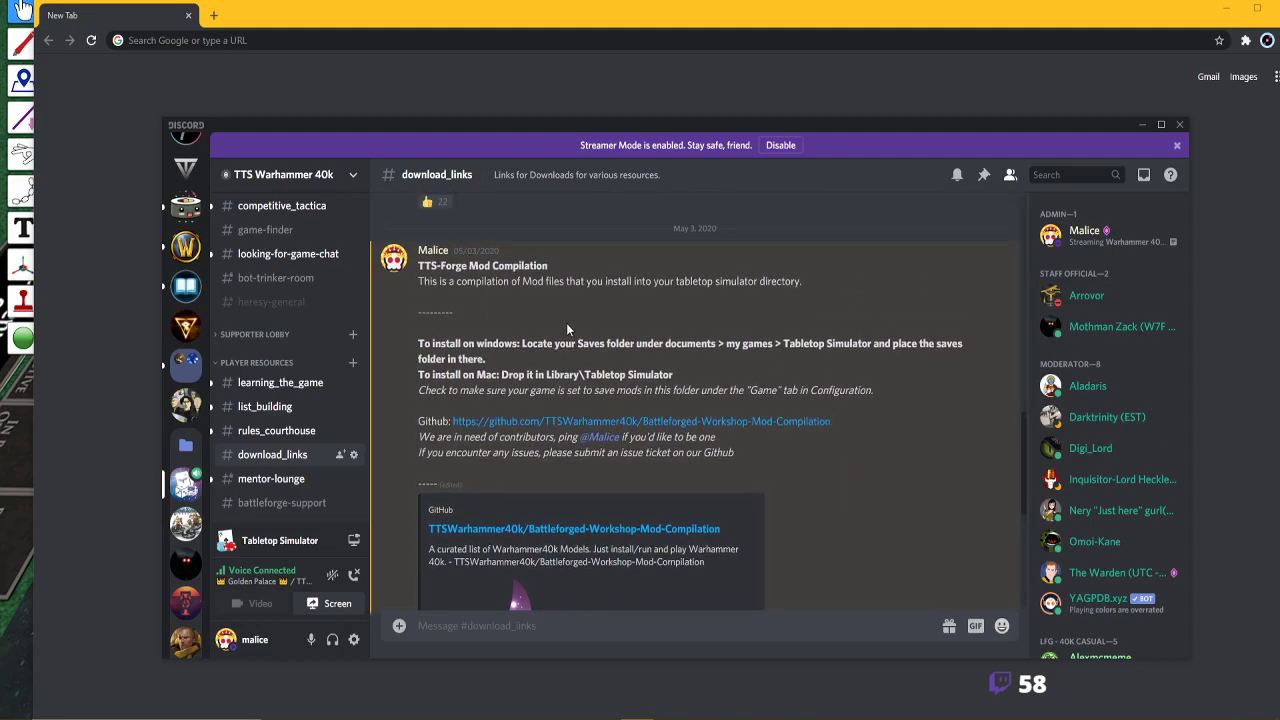
scroll(521, 318, "down", 5)
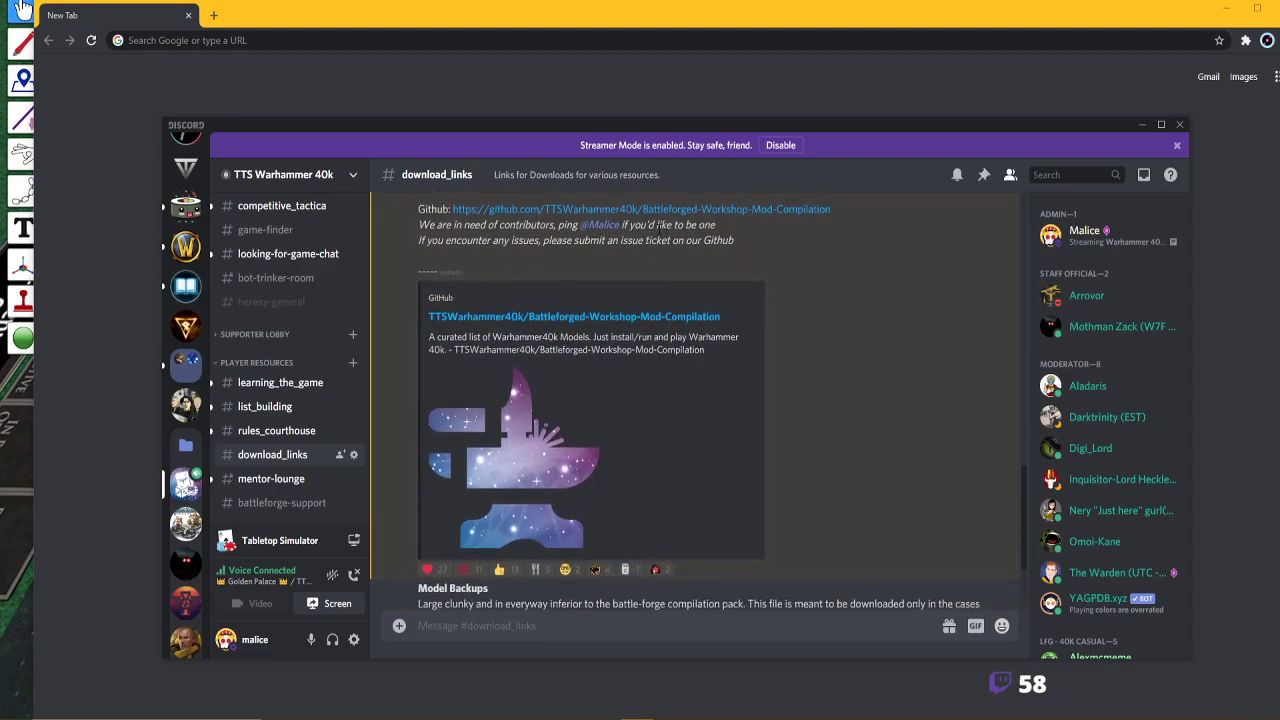
right_click(664, 214)
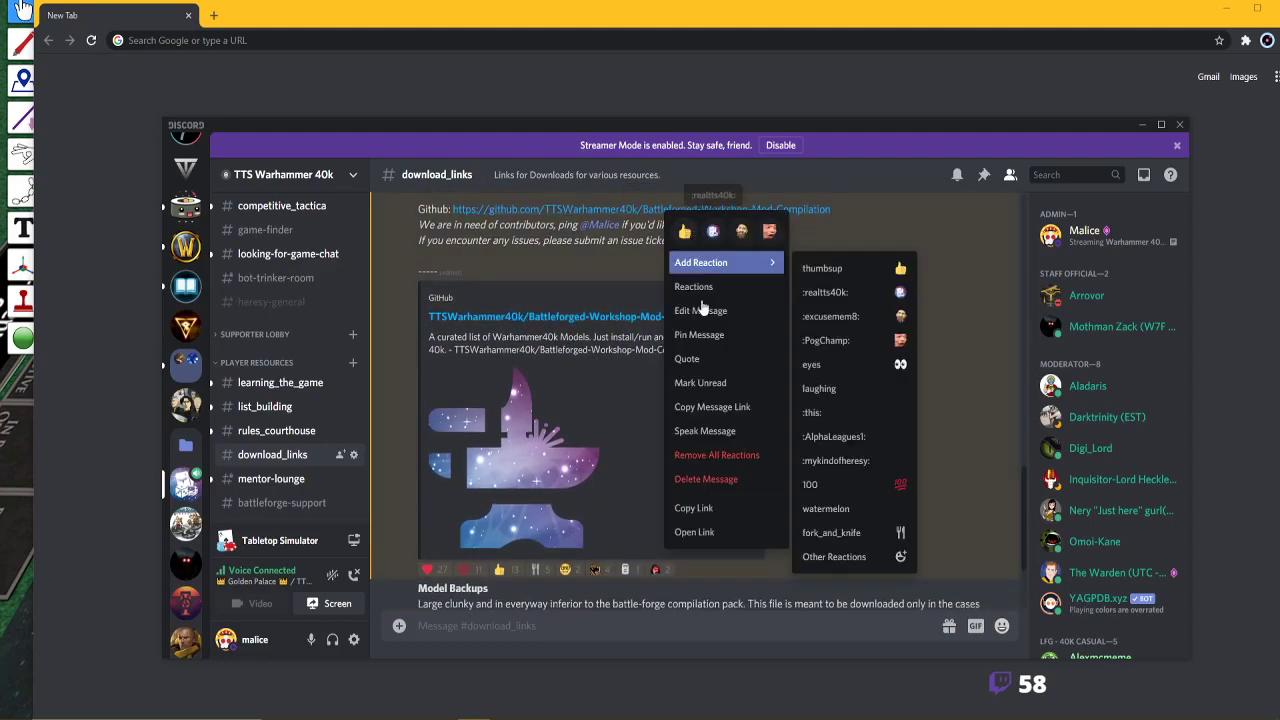
left_click(710, 507)
Load the Battleforged-Workshop-Mod-Compilation GitHub repository in Chrome from the copied link.
left_click(279, 42)
key("ctrl+v")
key("Return")
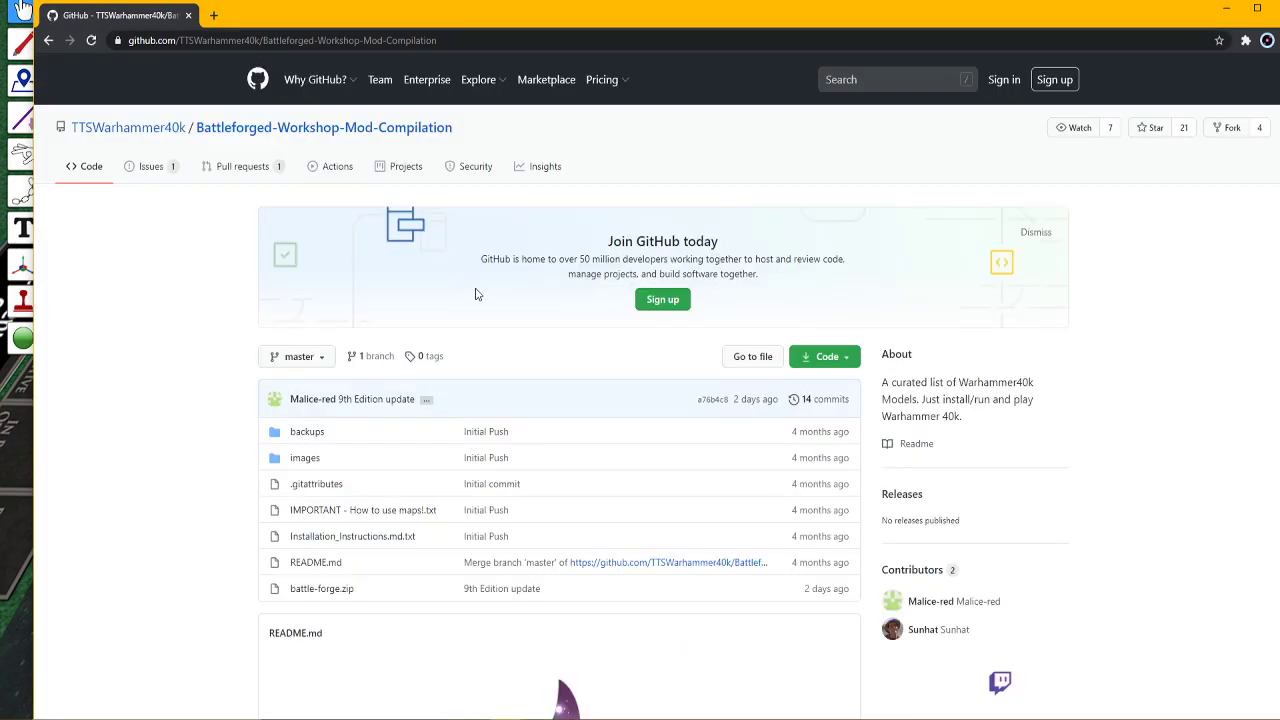
Download battle-forge (1).zip from the README and open it from the download bar.
scroll(476, 293, "down", 4)
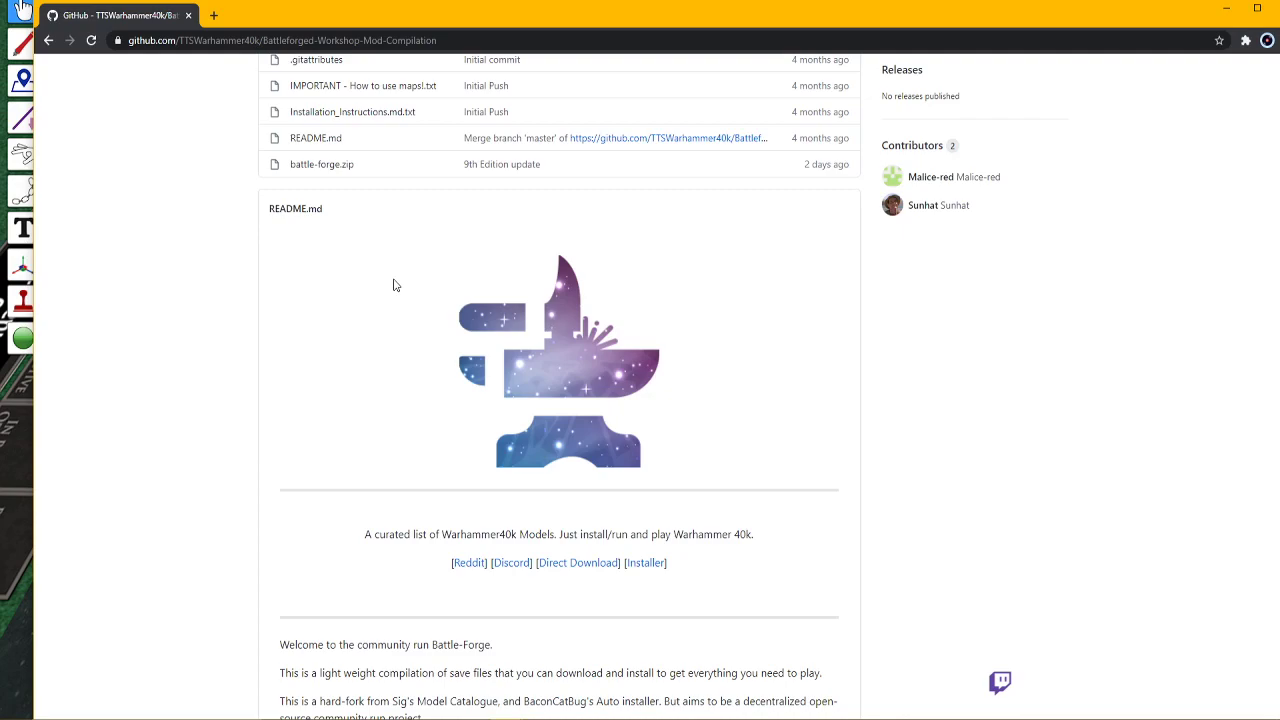
scroll(394, 285, "down", 1)
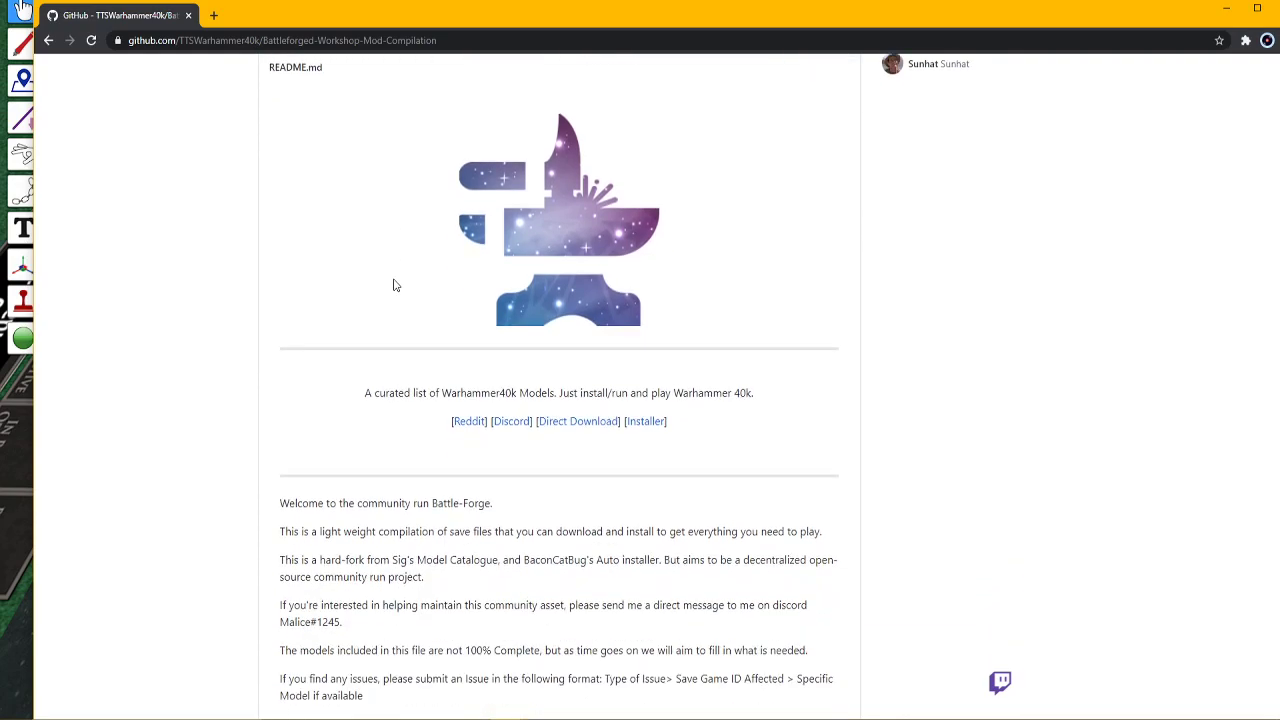
scroll(392, 305, "down", 3)
scroll(403, 340, "up", 2)
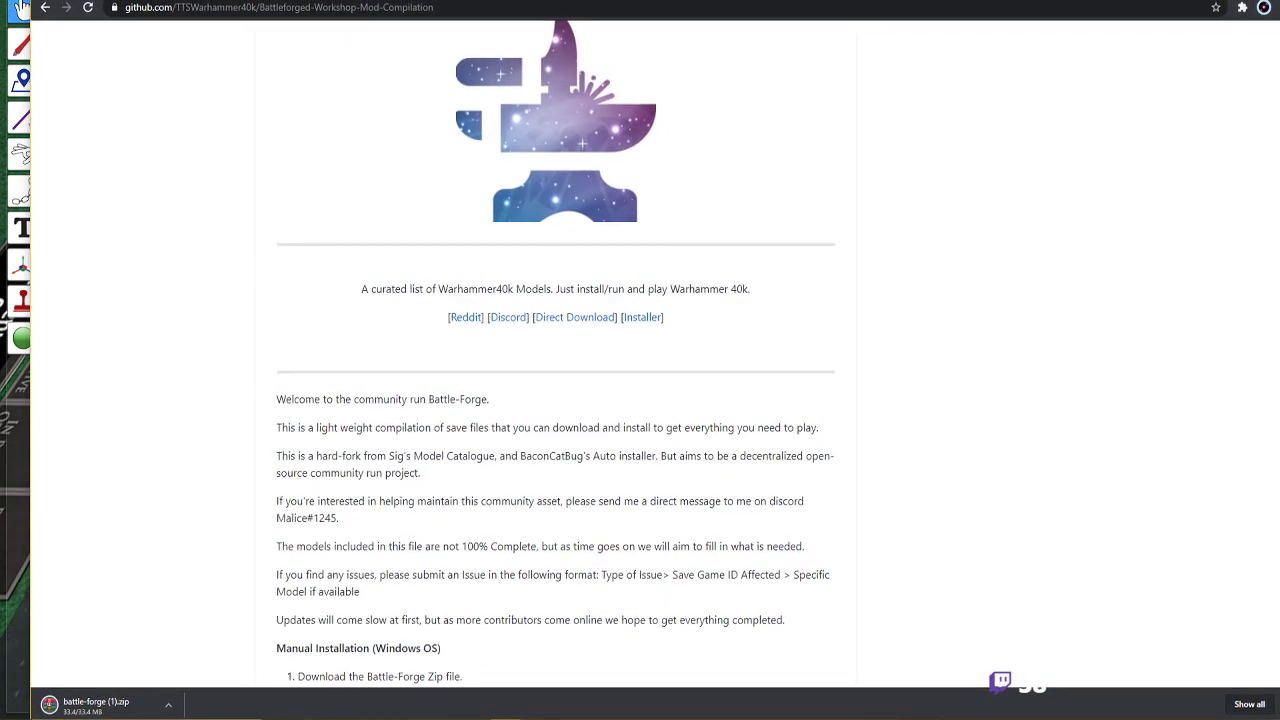
left_click(88, 700)
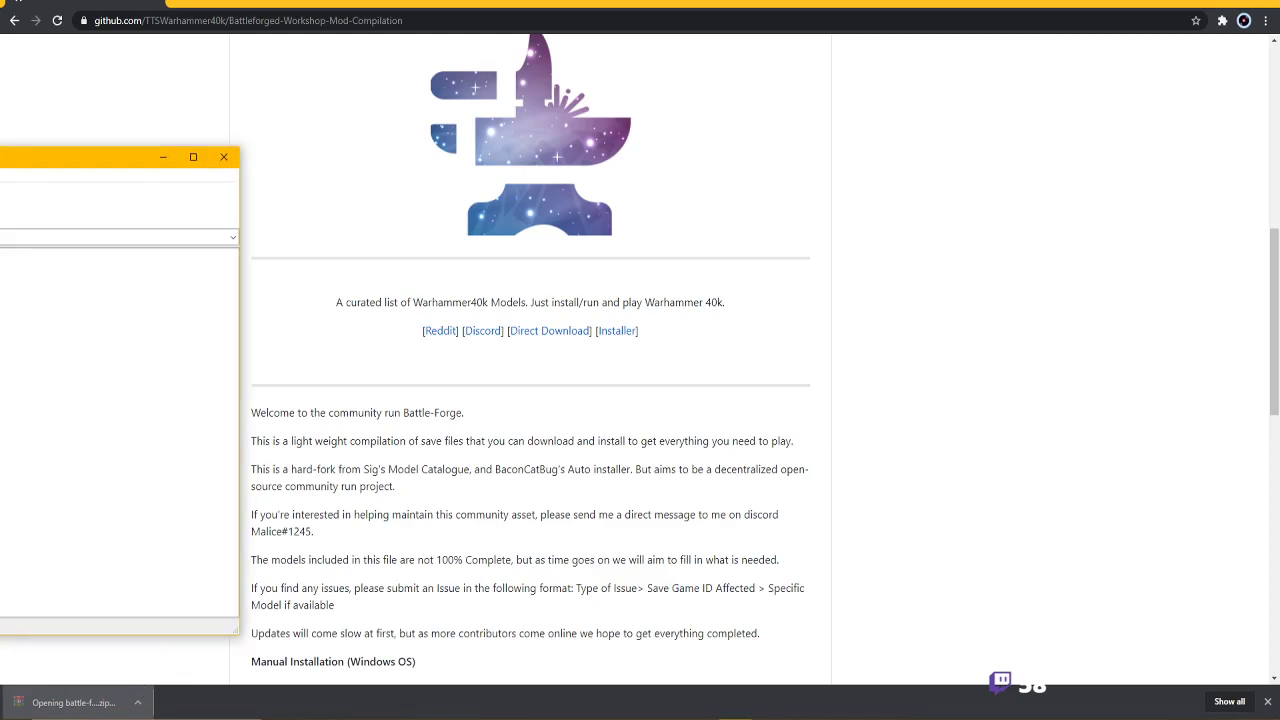
Reposition WinRAR and inspect the archive's Saves folder, then return to the archive root.
left_click_drag(491, 176, 718, 114)
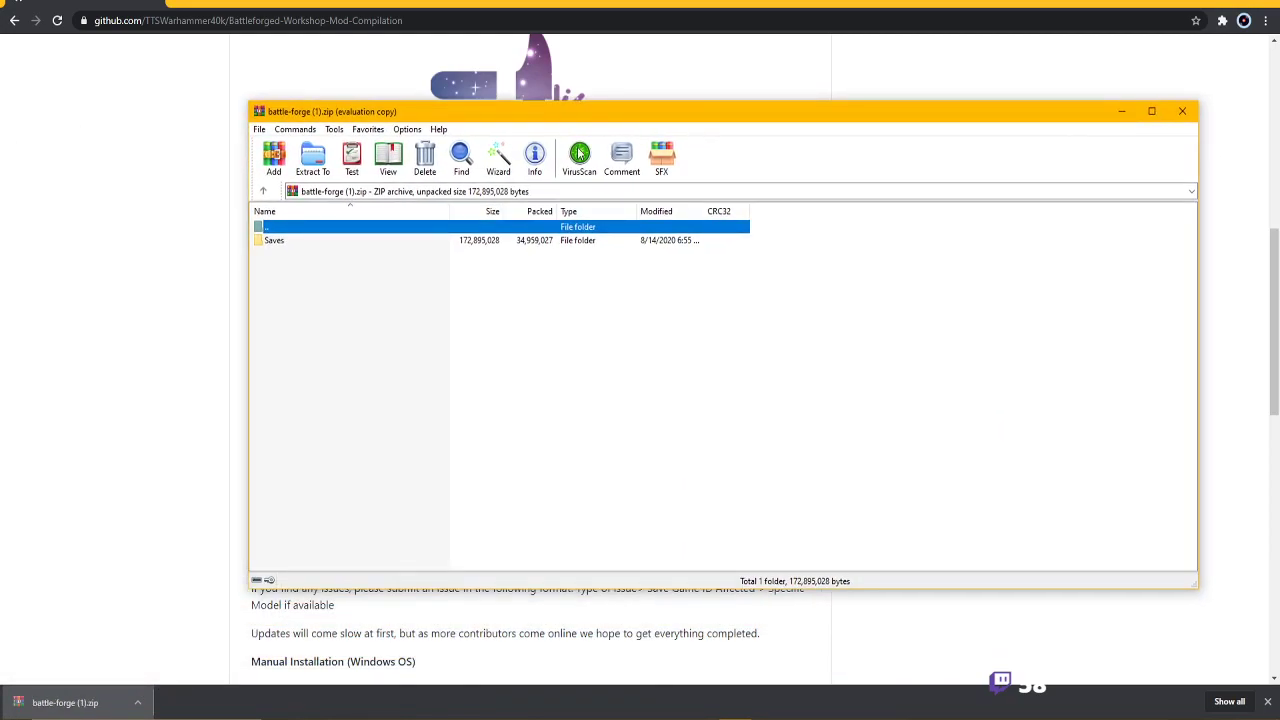
left_click(324, 244)
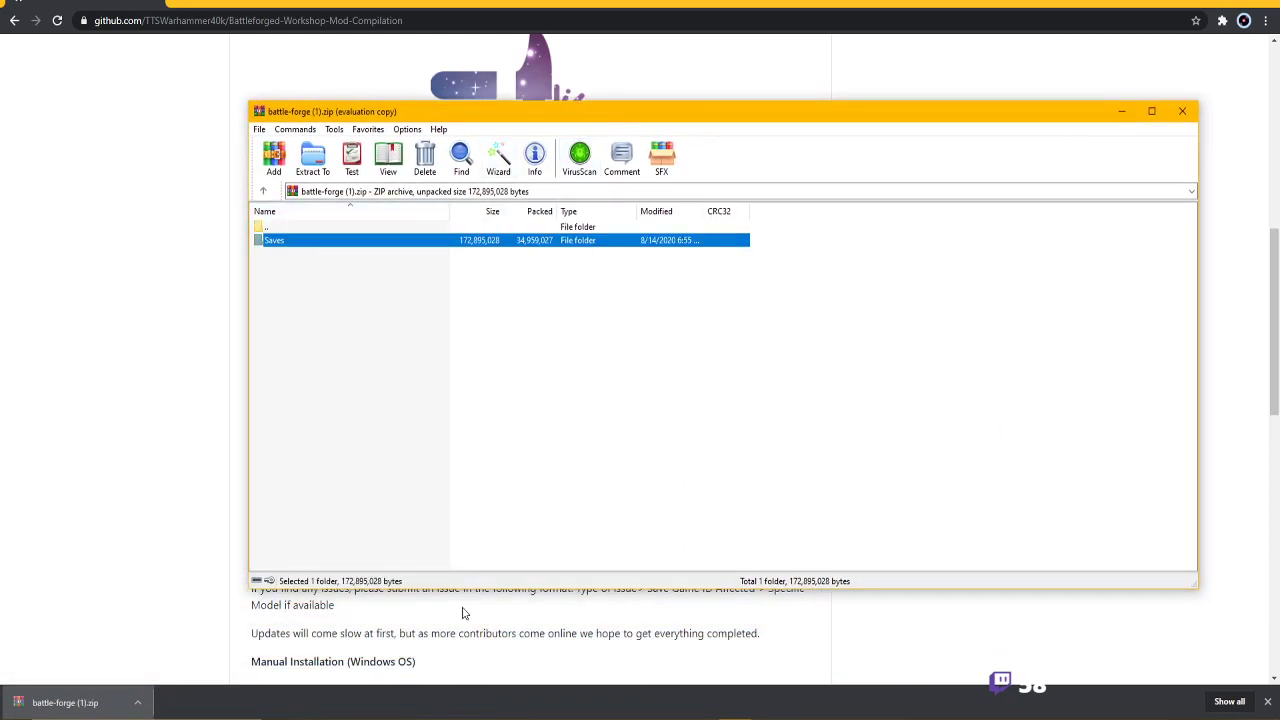
double_click(279, 246)
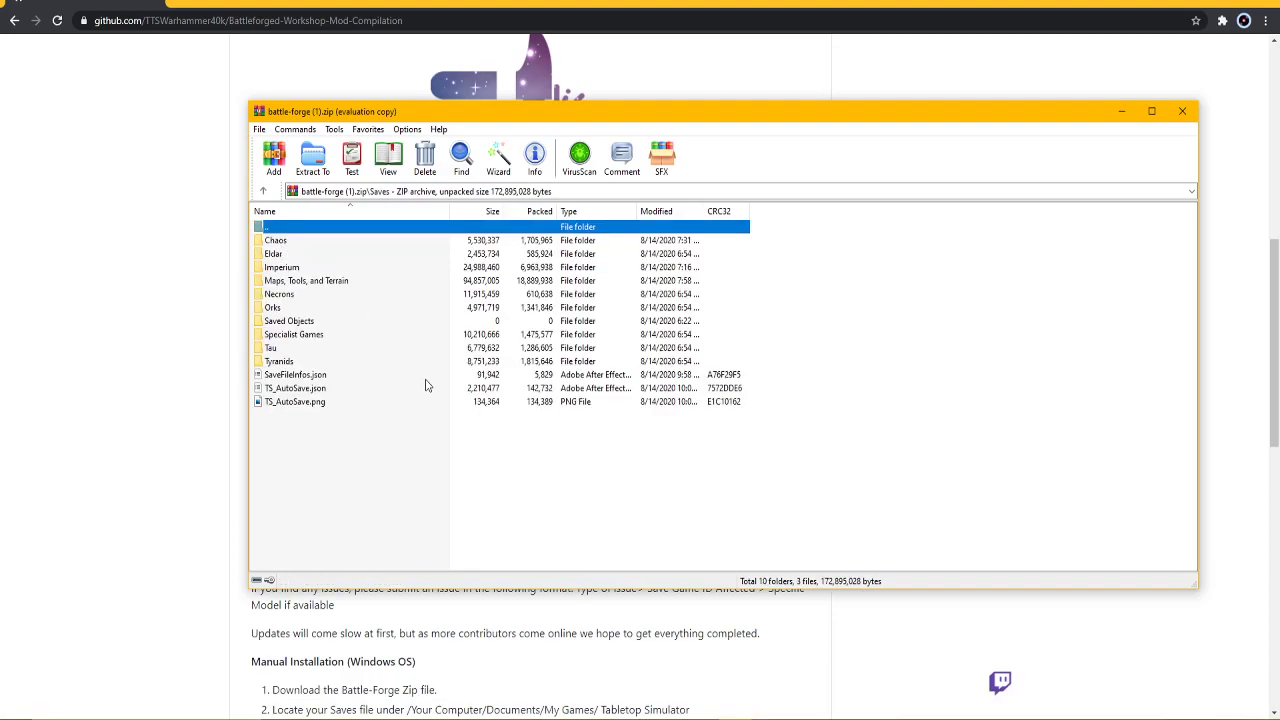
double_click(270, 228)
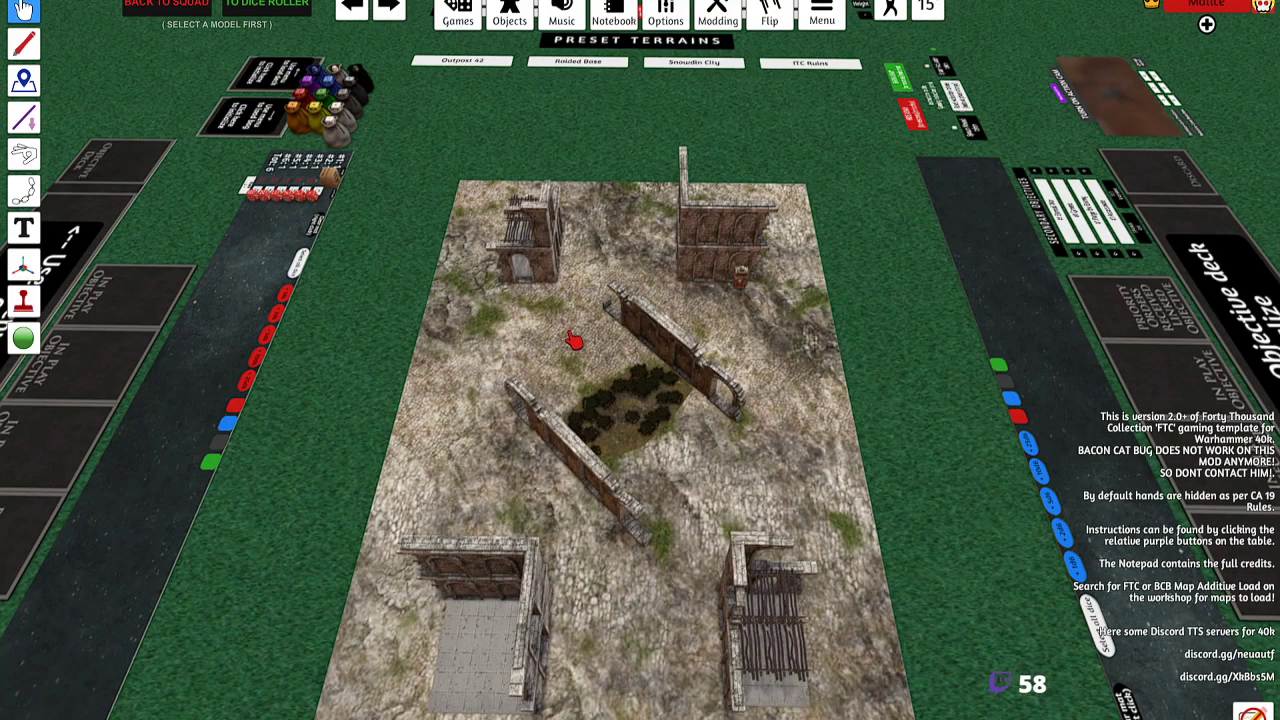
key("Escape")
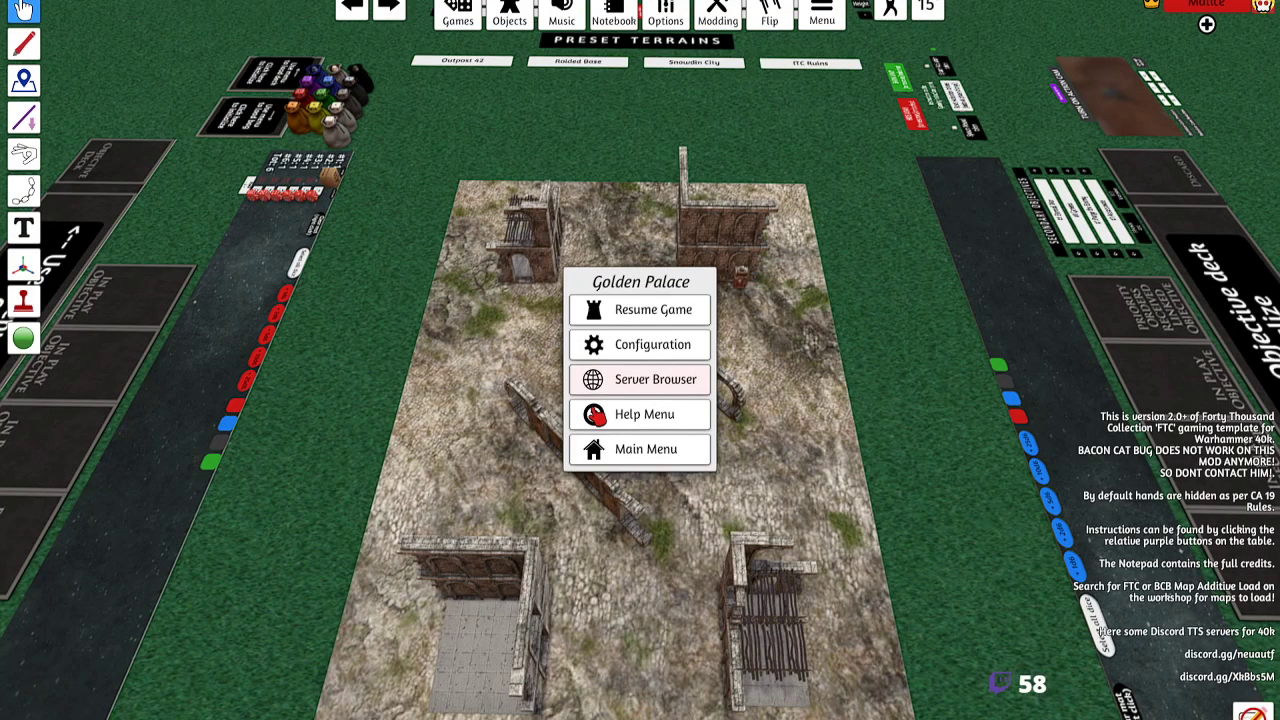
key("Escape")
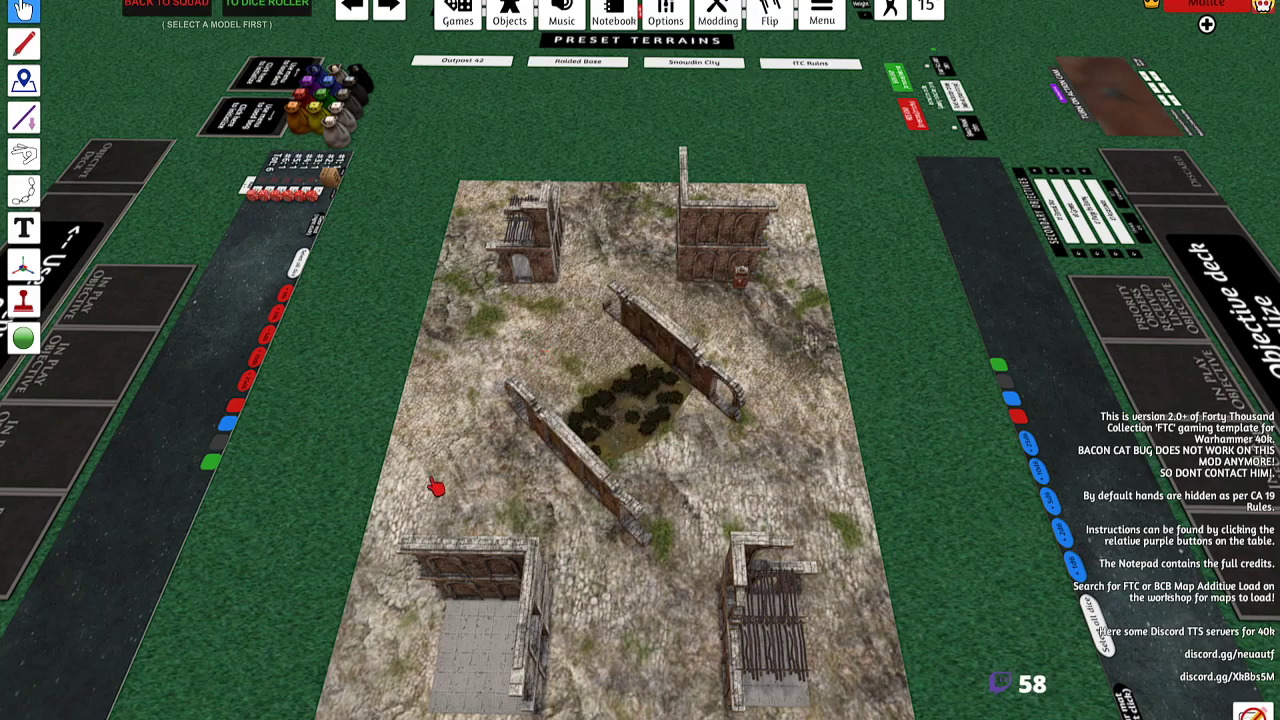
key("Escape")
left_click(643, 345)
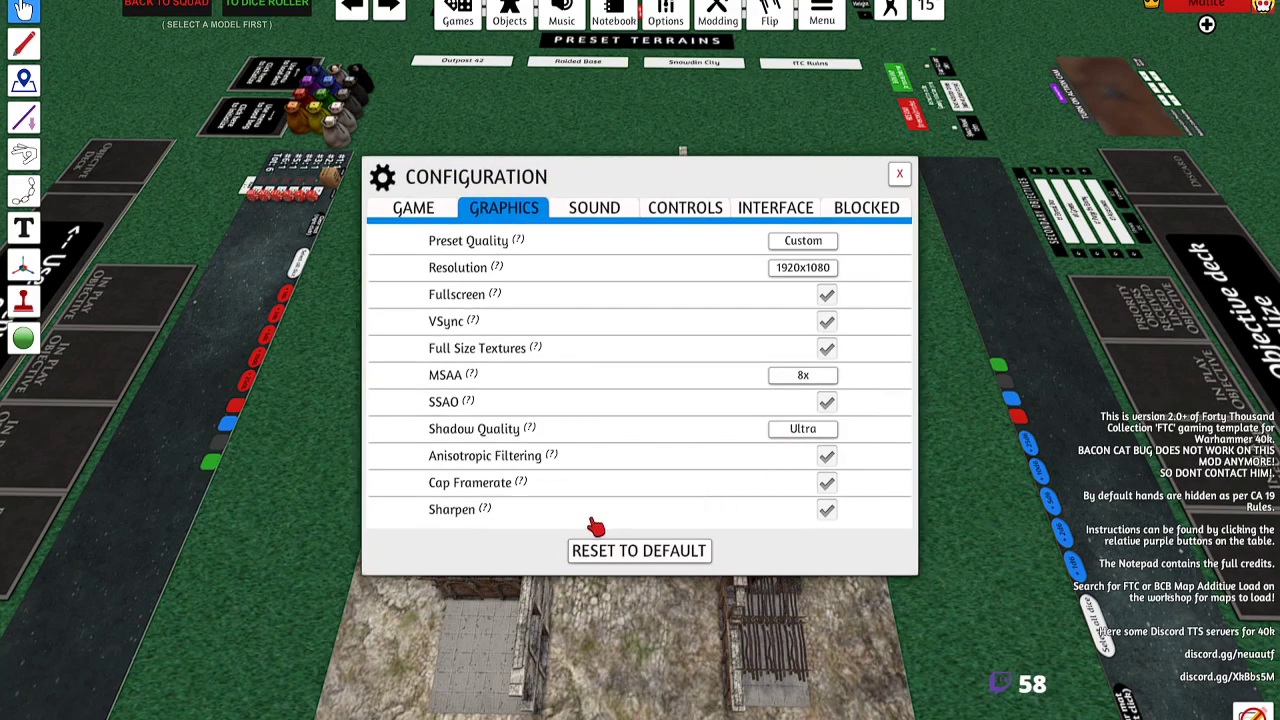
left_click(616, 208)
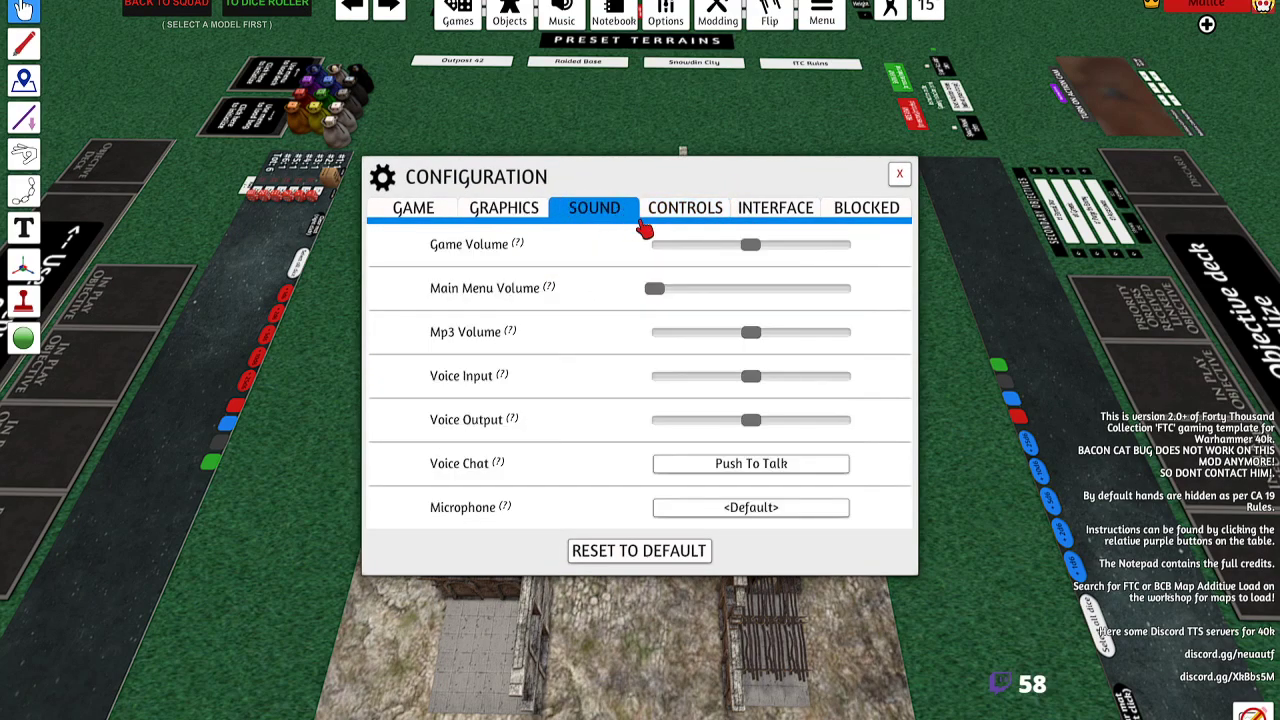
left_click(646, 214)
left_click(440, 208)
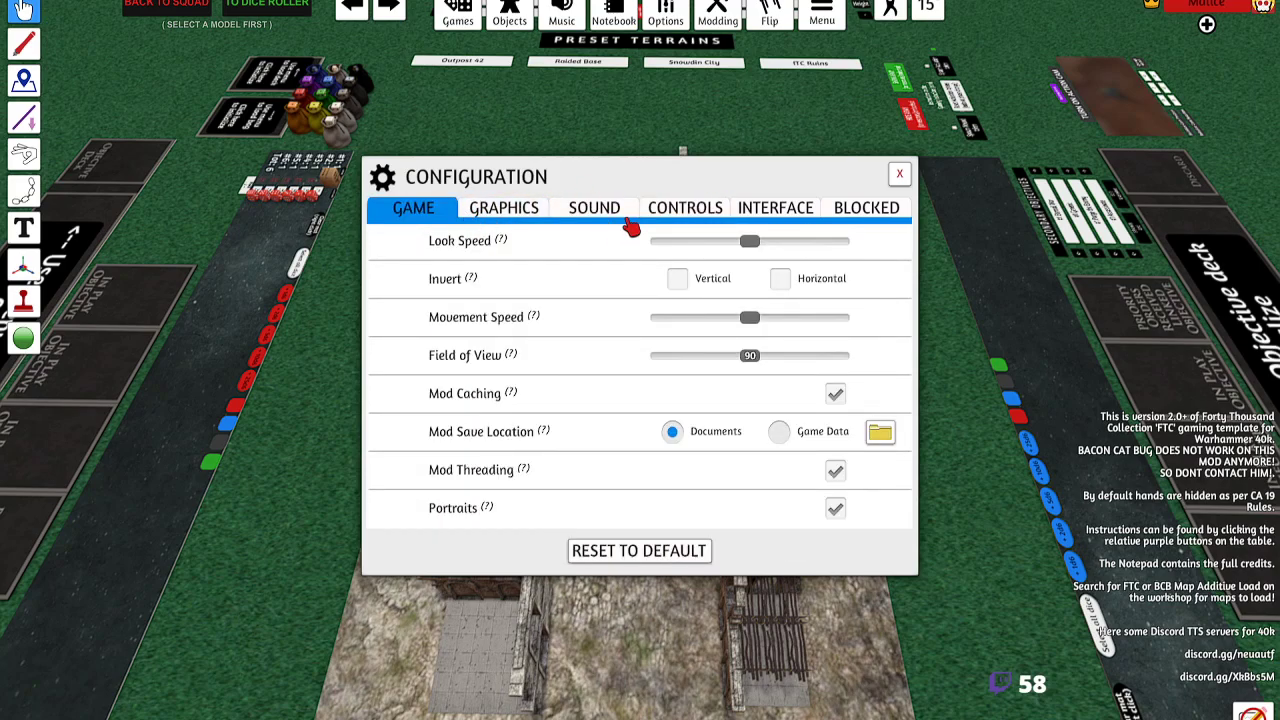
left_click(899, 174)
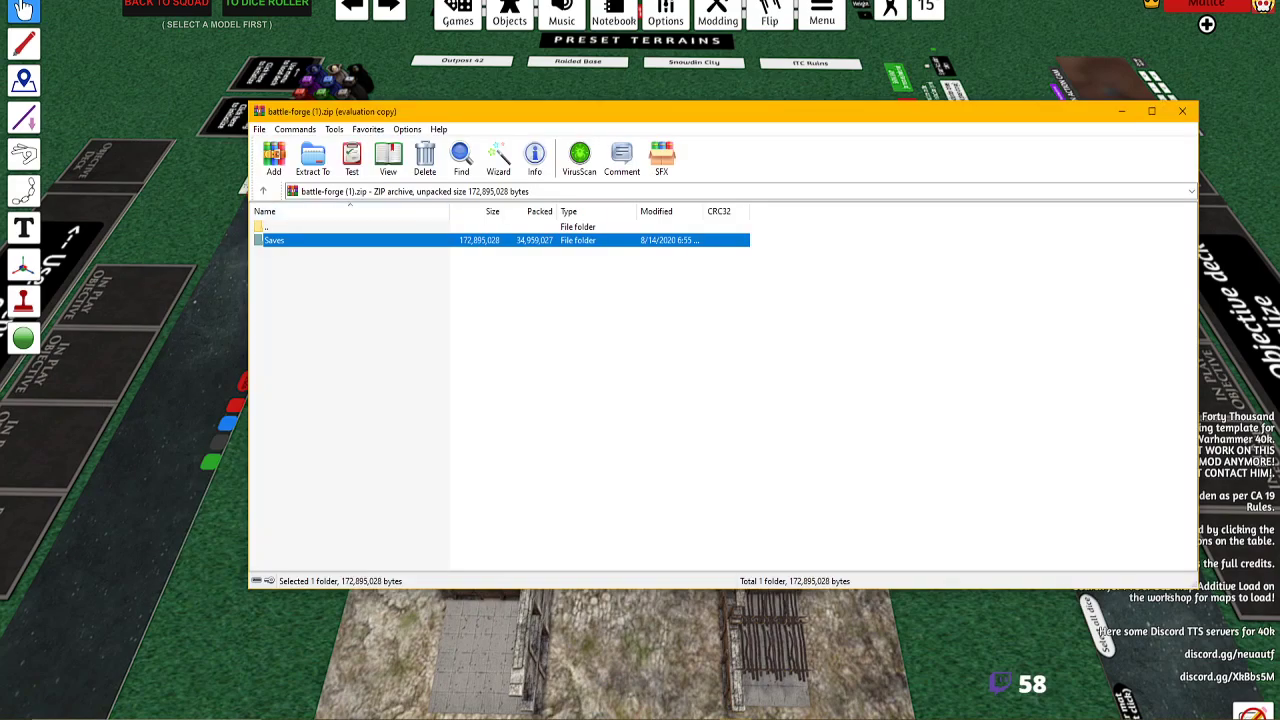
Open a File Explorer window at This PC alongside the WinRAR archive.
key("alt+Tab")
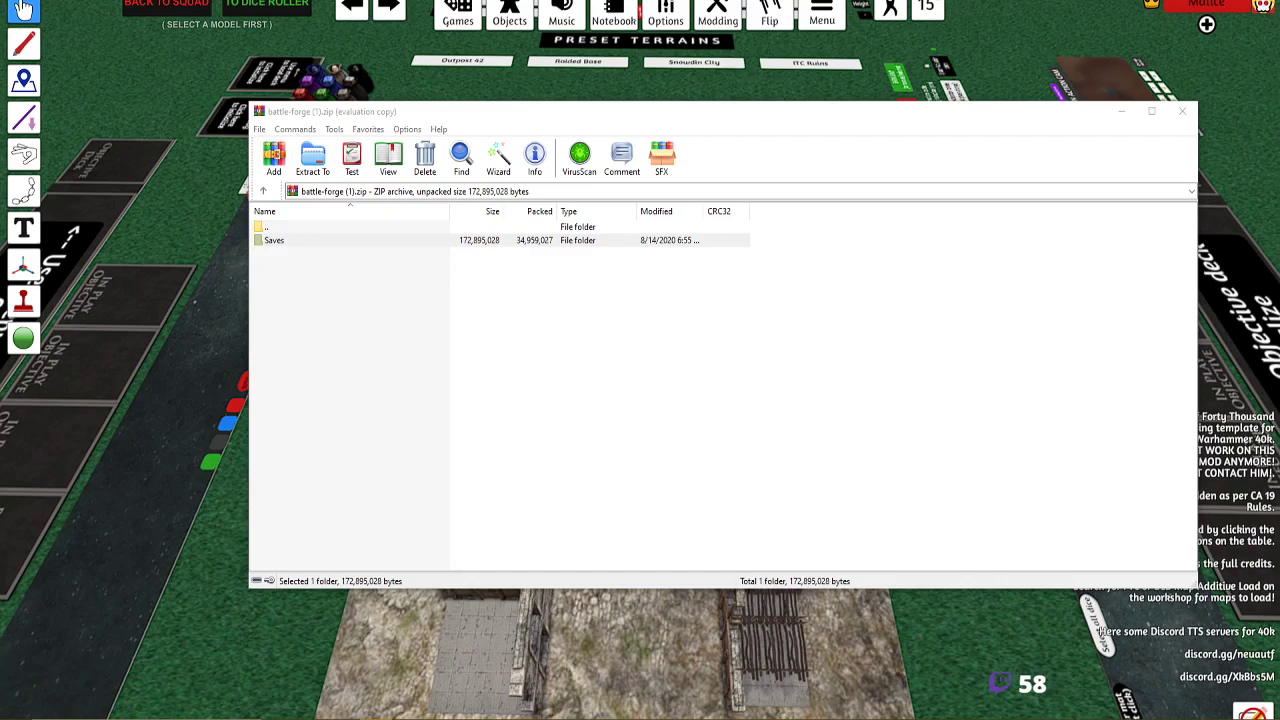
key("super+e")
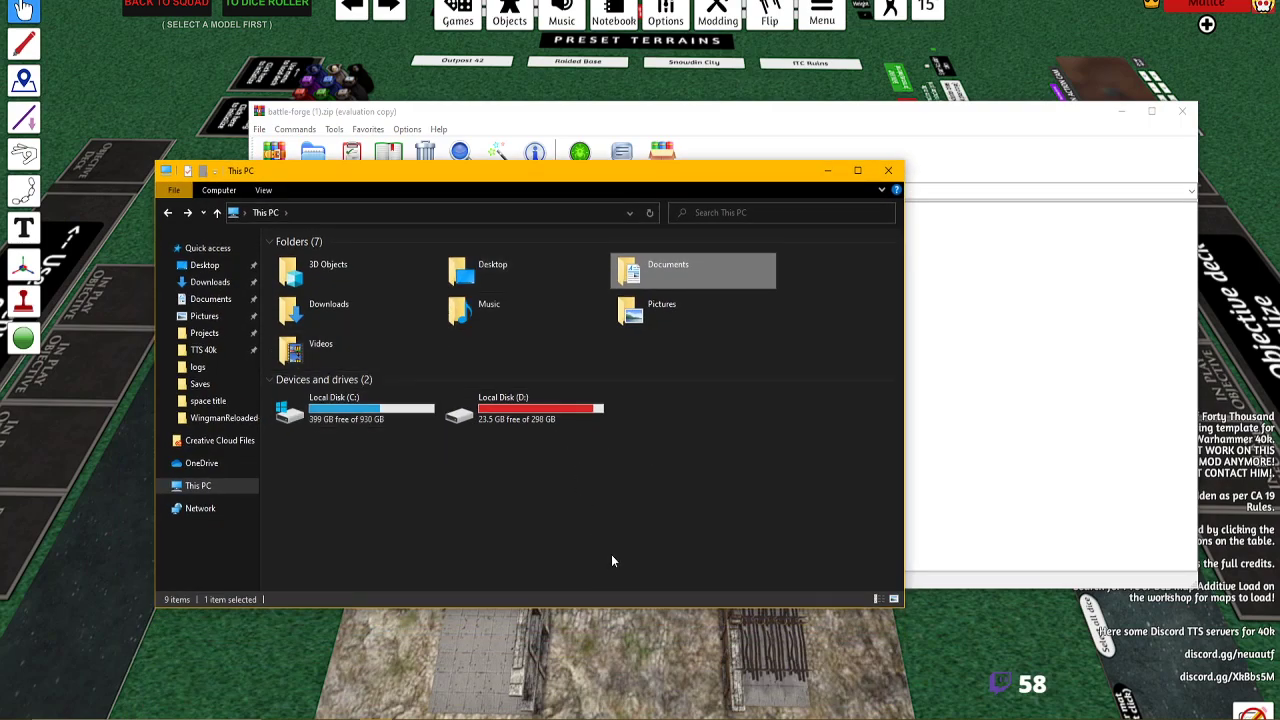
Navigate to Documents > My Games > Tabletop Simulator and select its Saves folder.
double_click(661, 278)
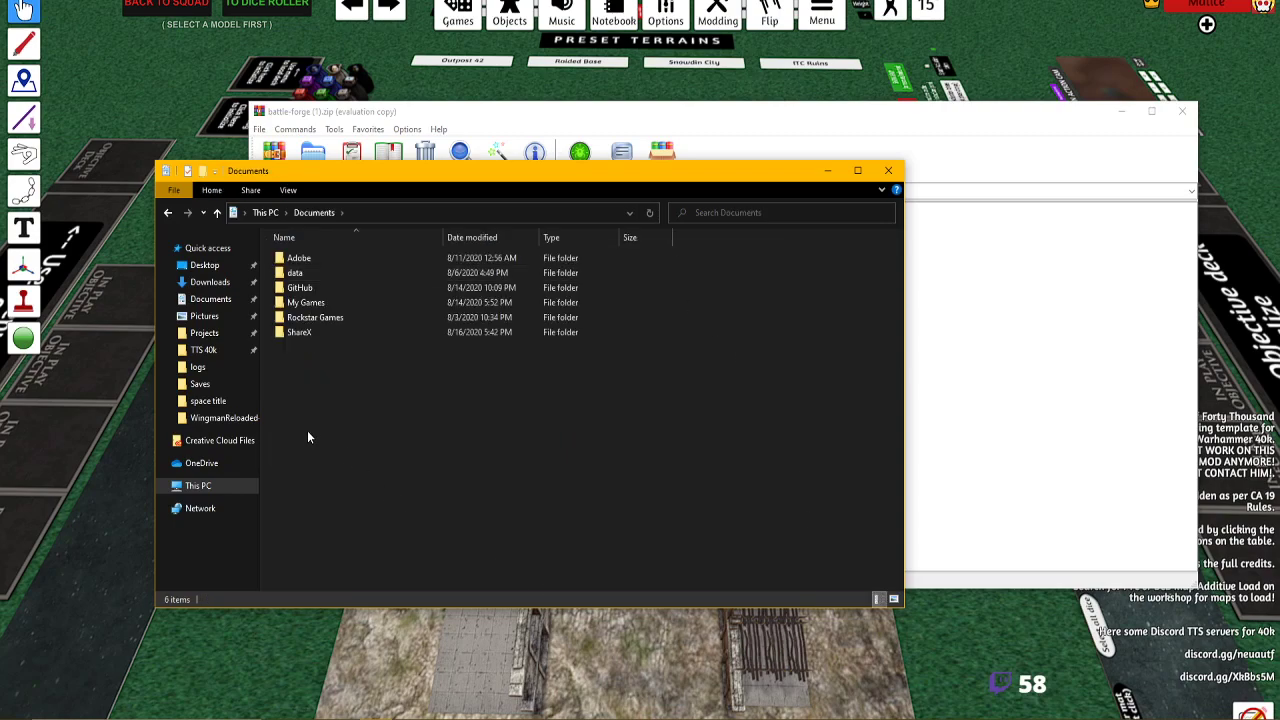
double_click(326, 302)
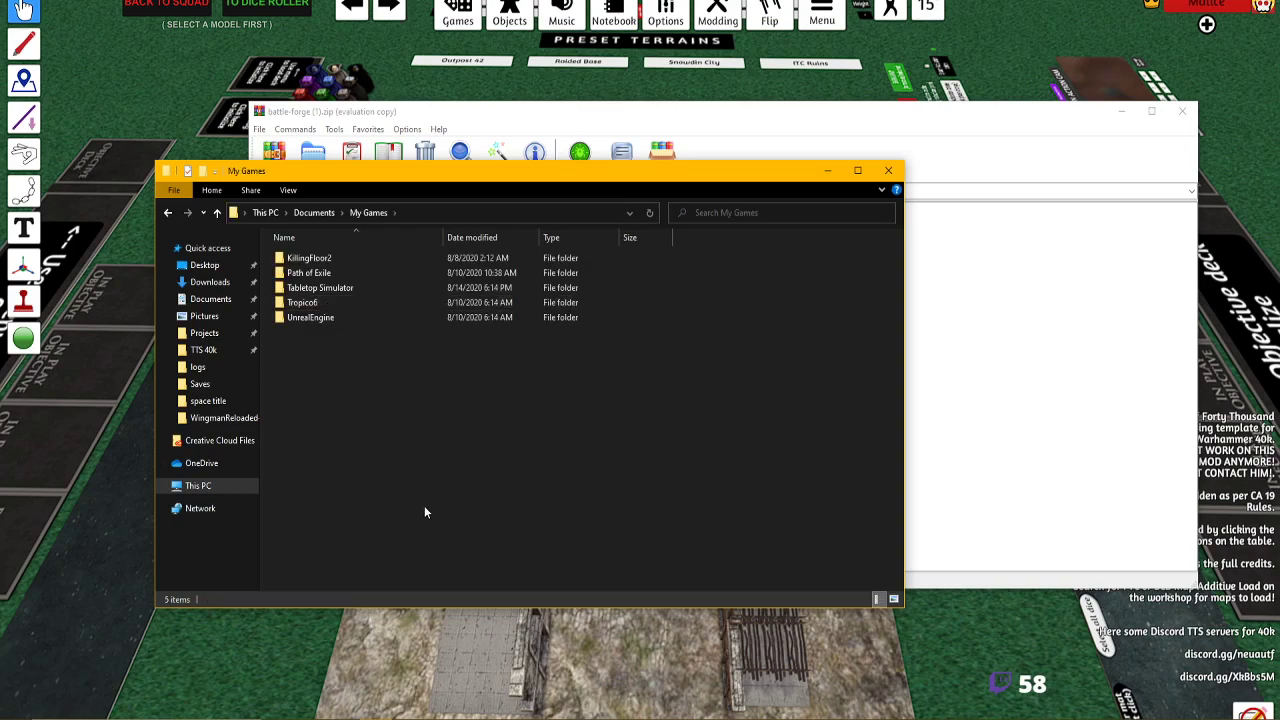
double_click(343, 289)
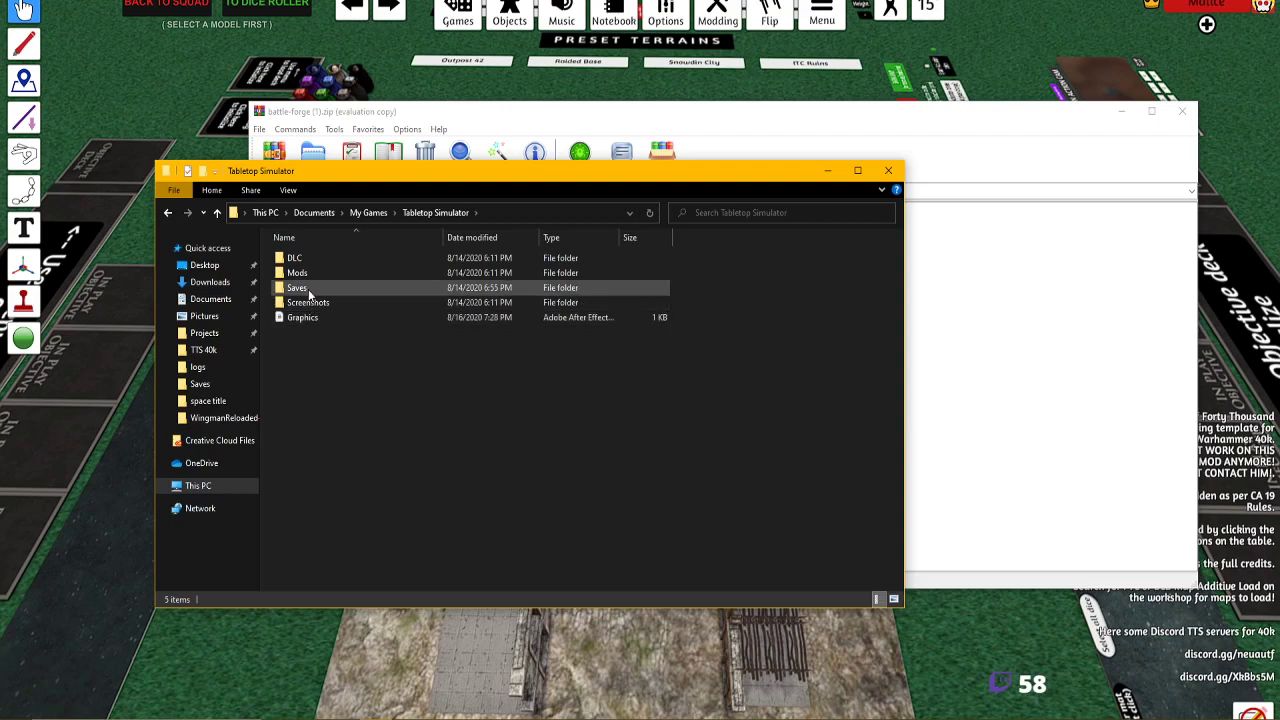
left_click(297, 288)
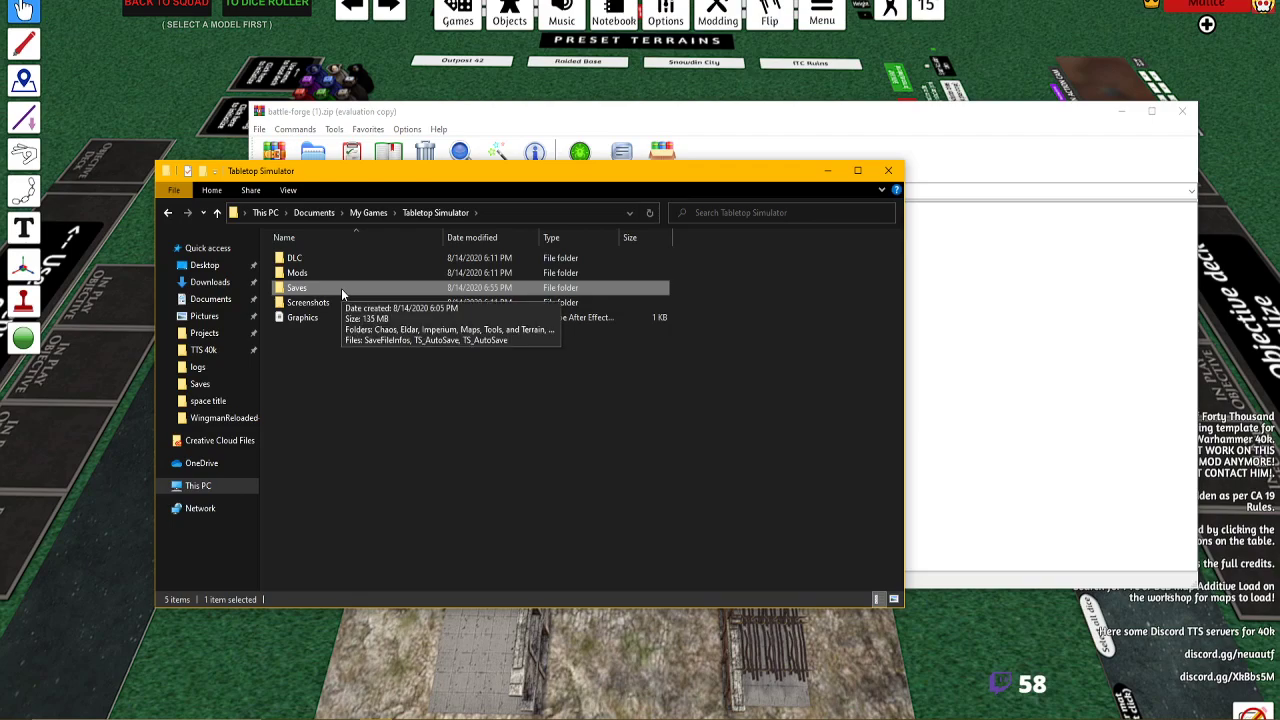
Extract the archive's Saves folder into Tabletop Simulator, replacing the 341 same-named files.
left_click_drag(529, 119, 786, 134)
mouse_move(547, 258)
left_mouse_down()
mouse_move(431, 300)
mouse_move(358, 376)
left_mouse_up()
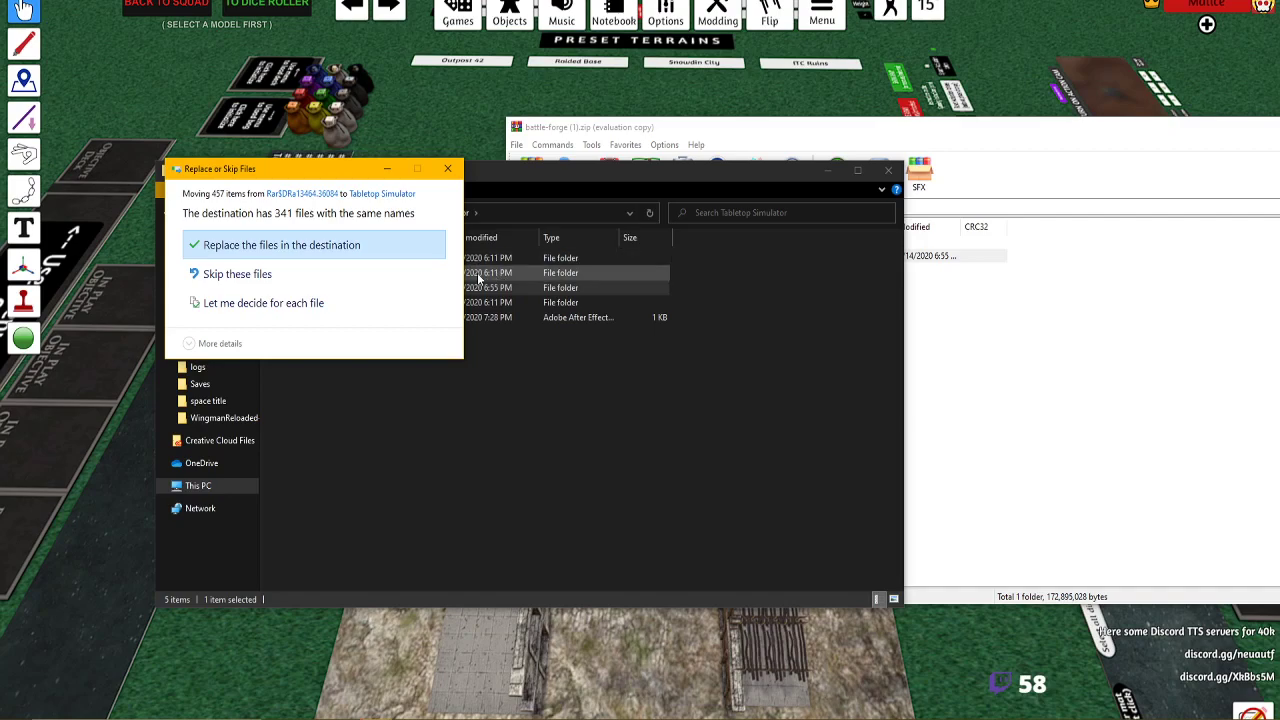
left_click(389, 245)
Minimize File Explorer and close WinRAR to reveal the Tabletop Simulator table.
left_click(827, 170)
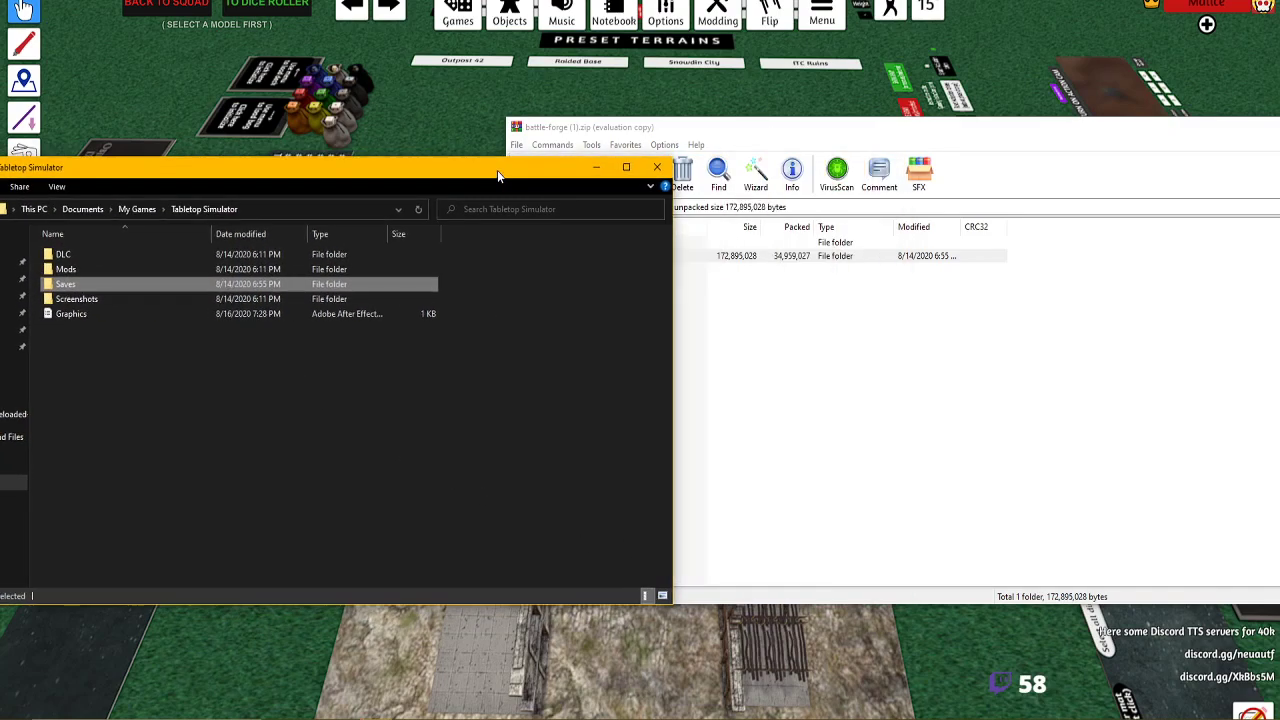
left_click_drag(826, 138, 157, 171)
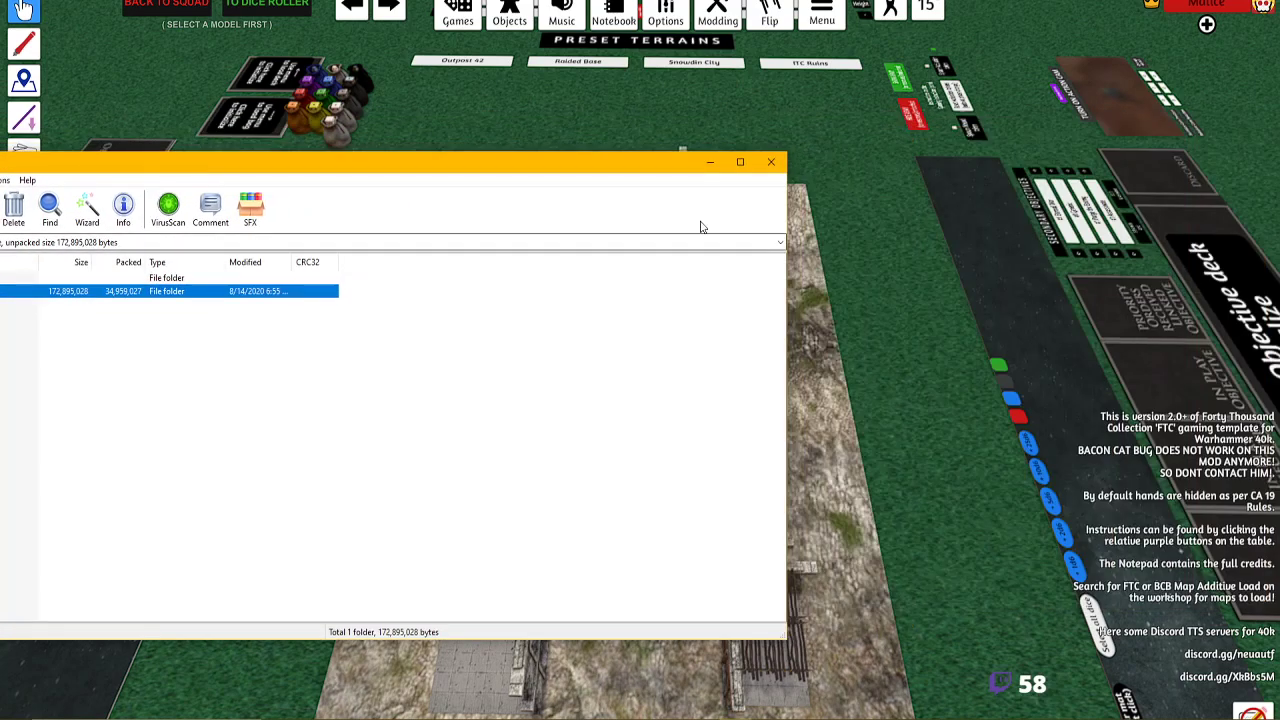
left_click(772, 164)
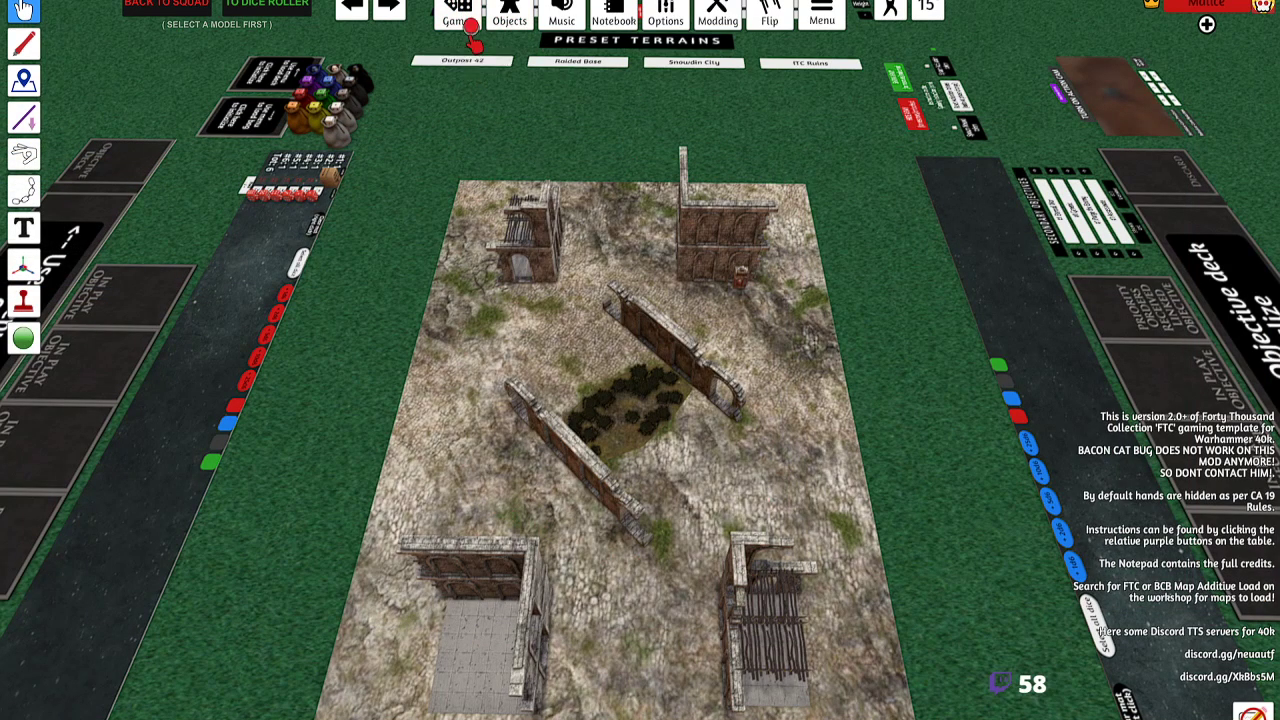
Open Games > Save & Load, browse the Maps, Tools, and Terrain folder, and return to the top level.
left_click(458, 12)
left_click(352, 560)
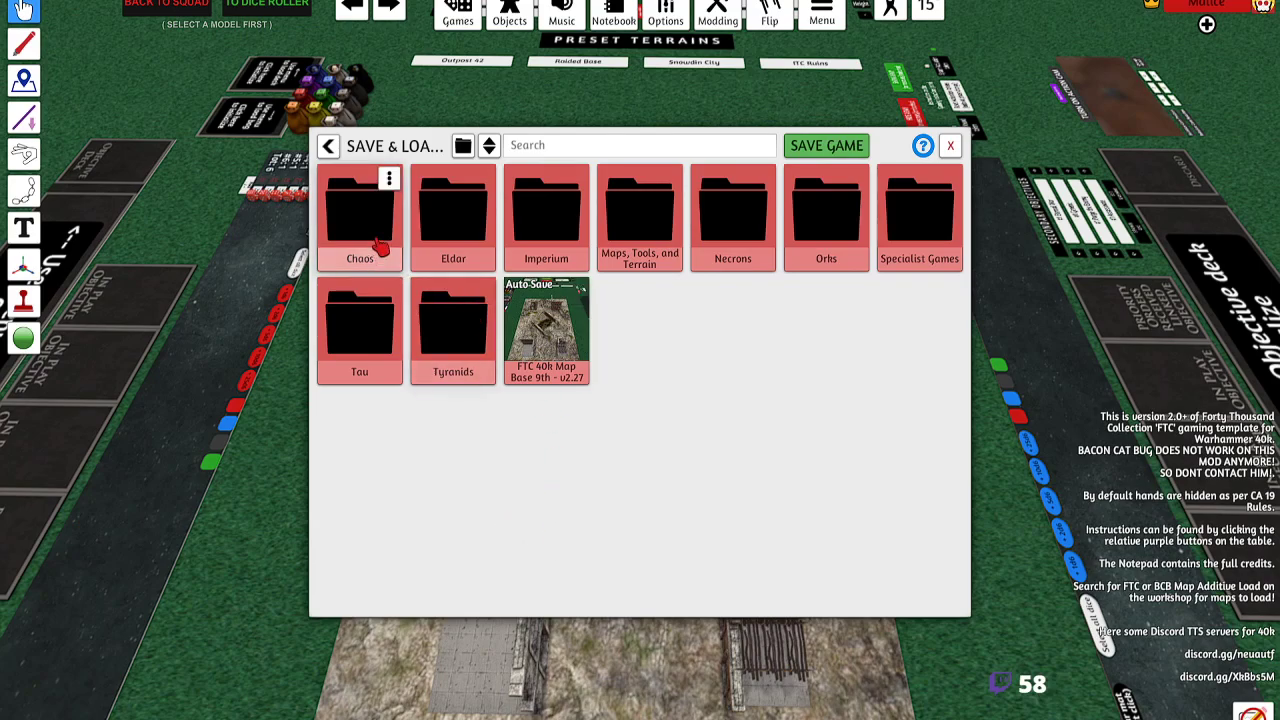
left_click(328, 145)
left_click(406, 555)
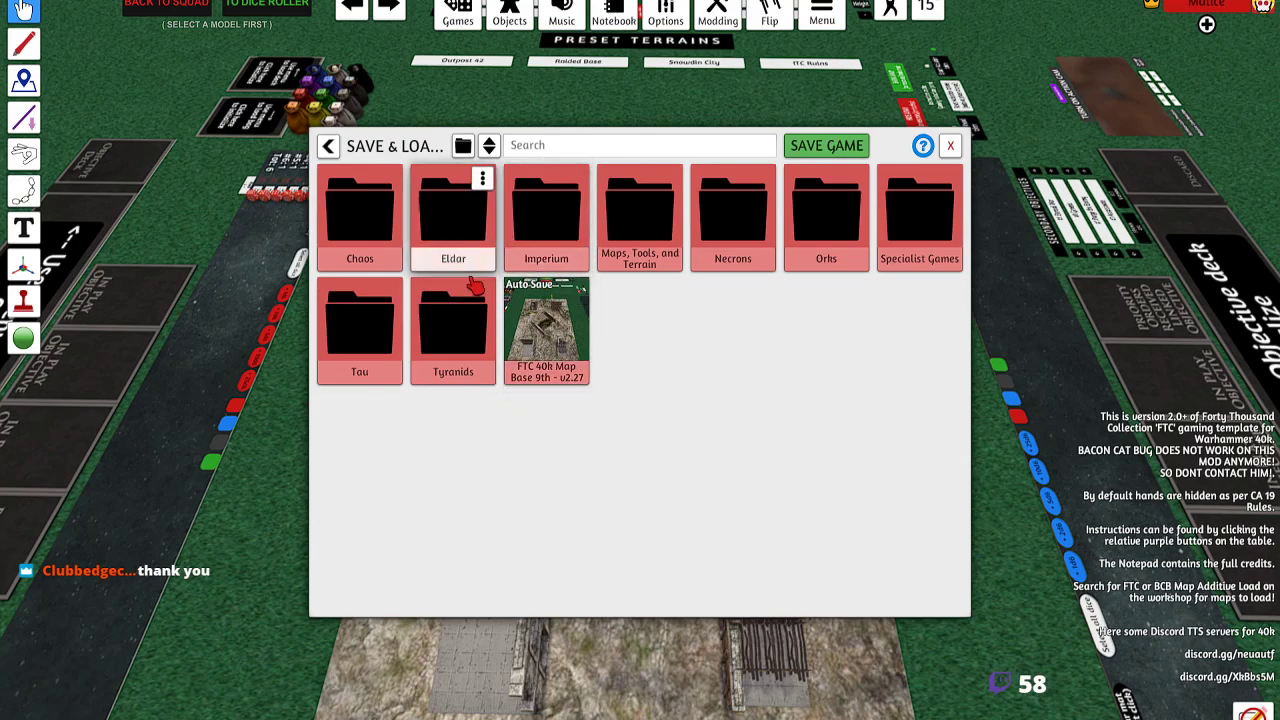
left_click(600, 240)
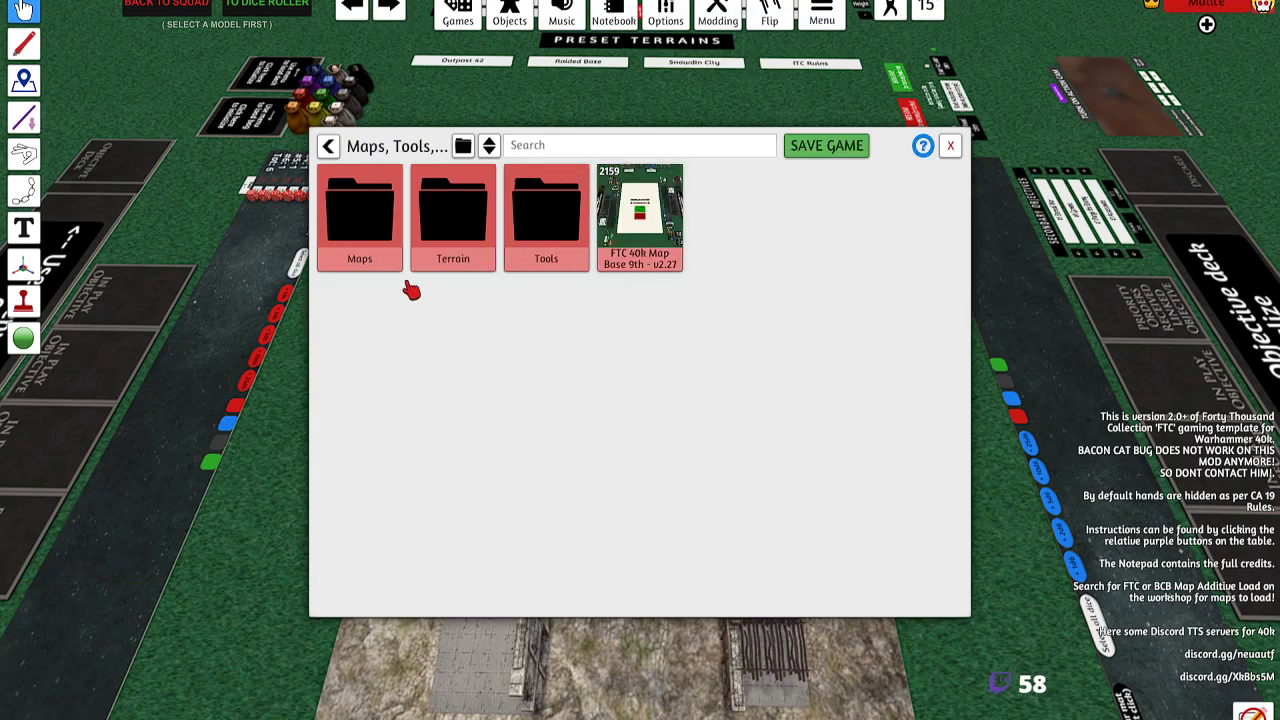
left_click(328, 146)
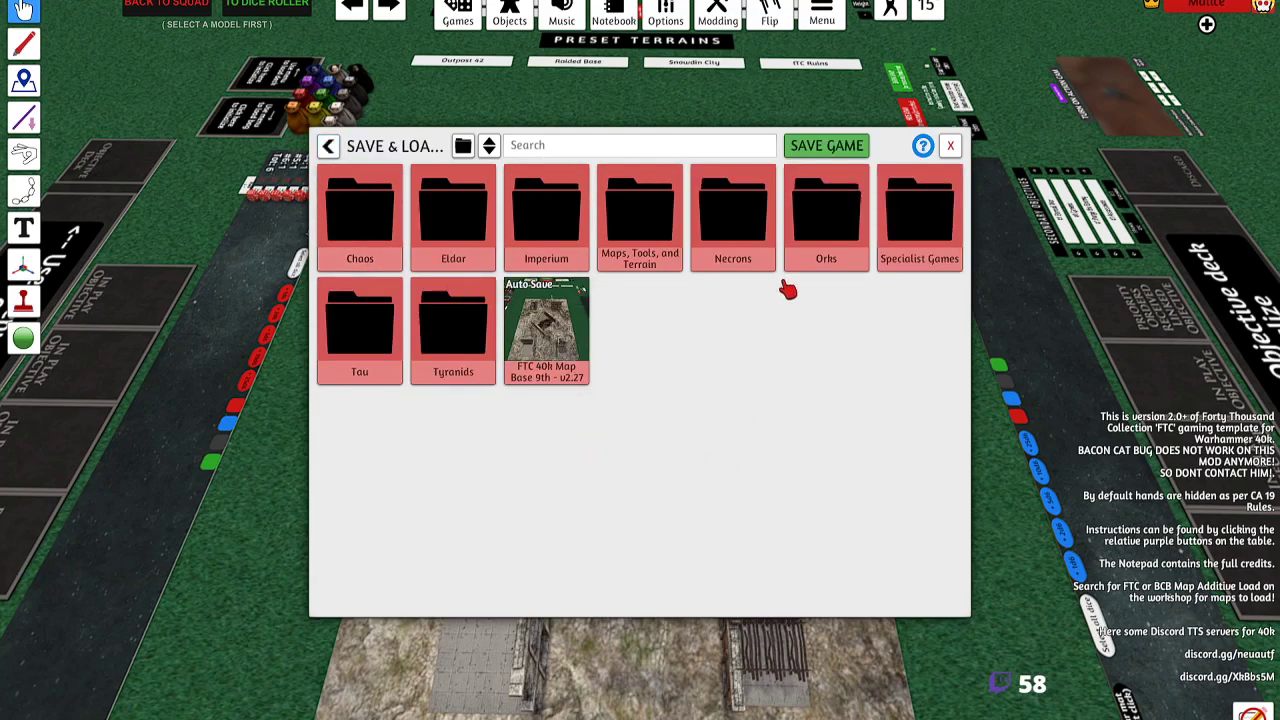
Close the Save & Load browser with its X button.
left_click(950, 146)
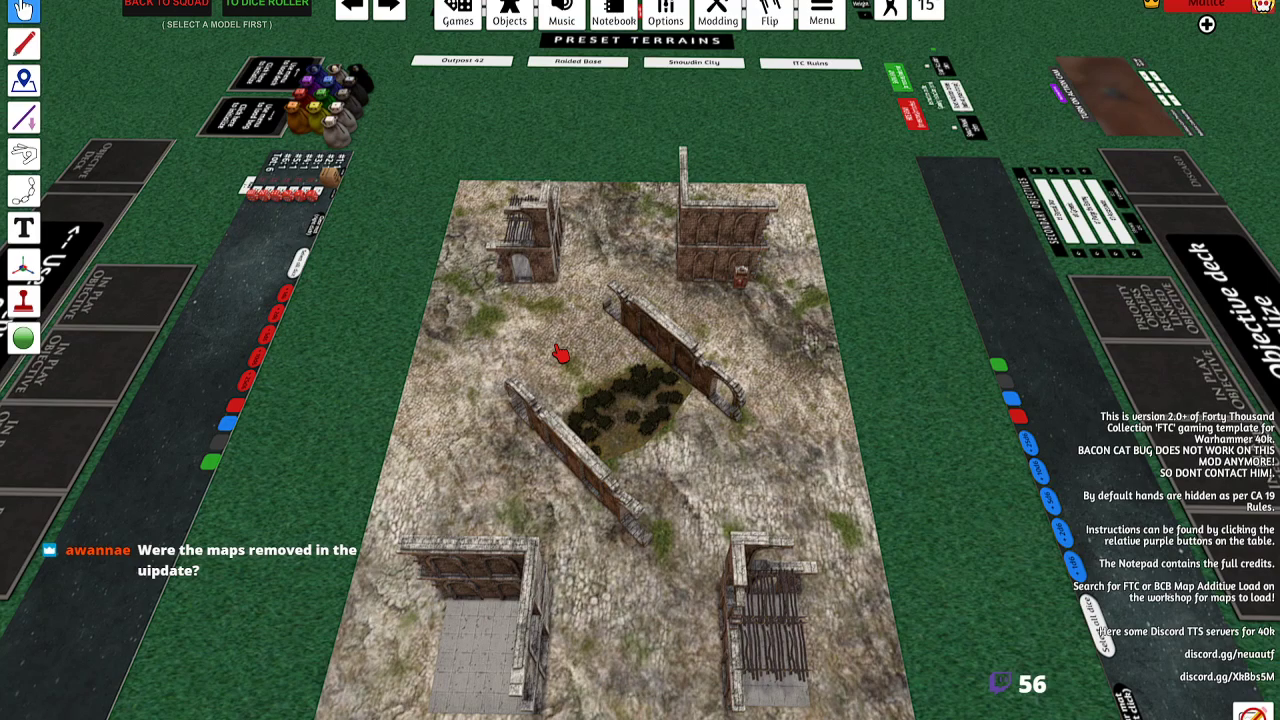
In Save & Load, browse Maps, Tools, and Terrain > Maps, peek into 8th Edition Maps (Legacy), then return to Maps.
left_click(463, 30)
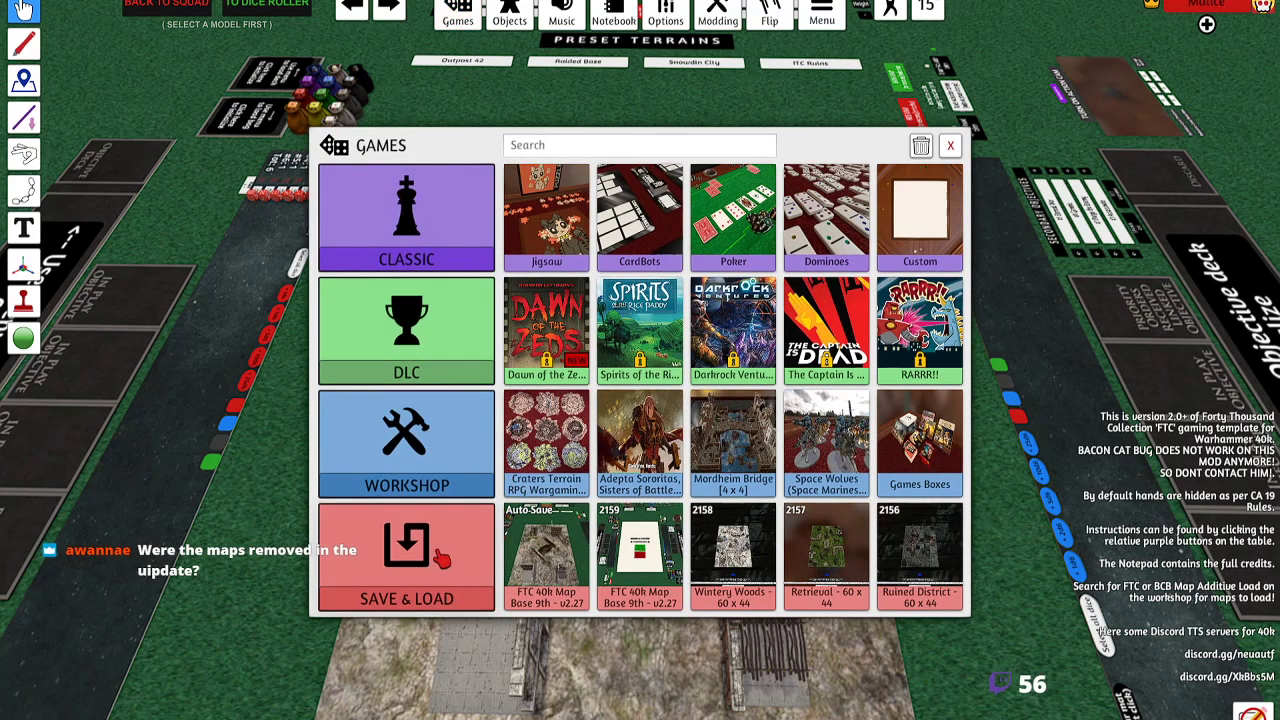
left_click(480, 600)
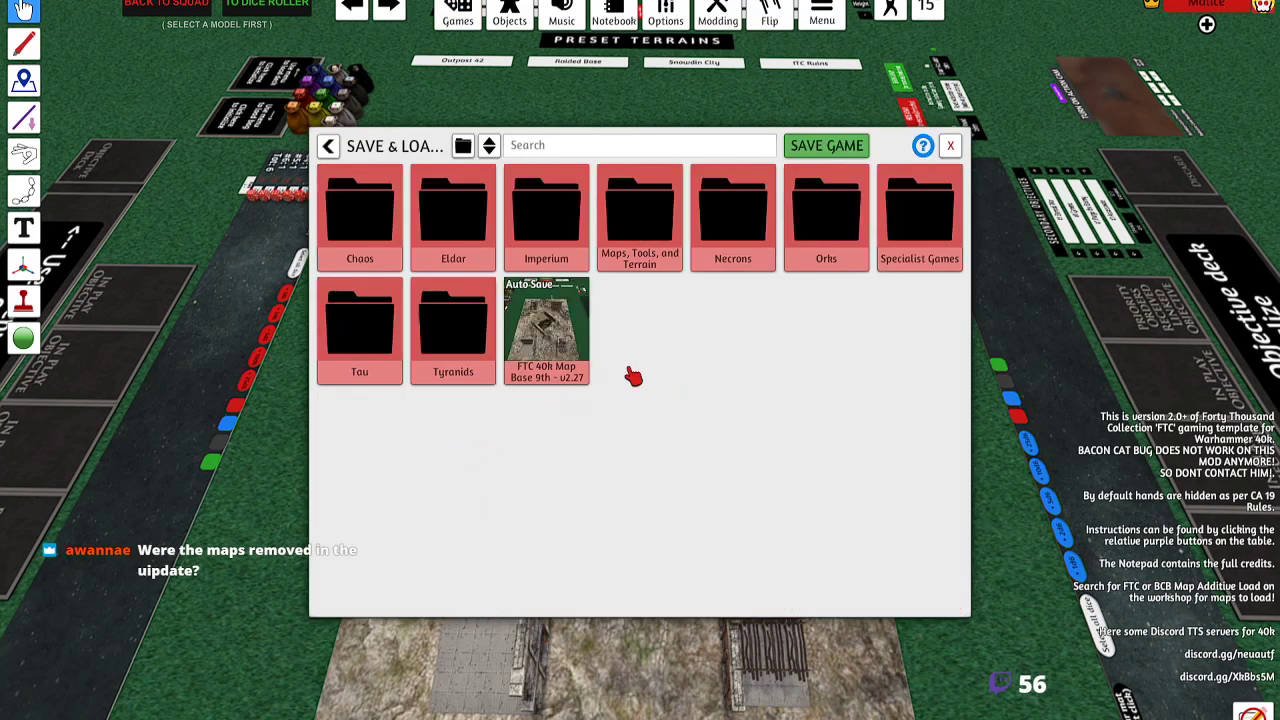
left_click(648, 216)
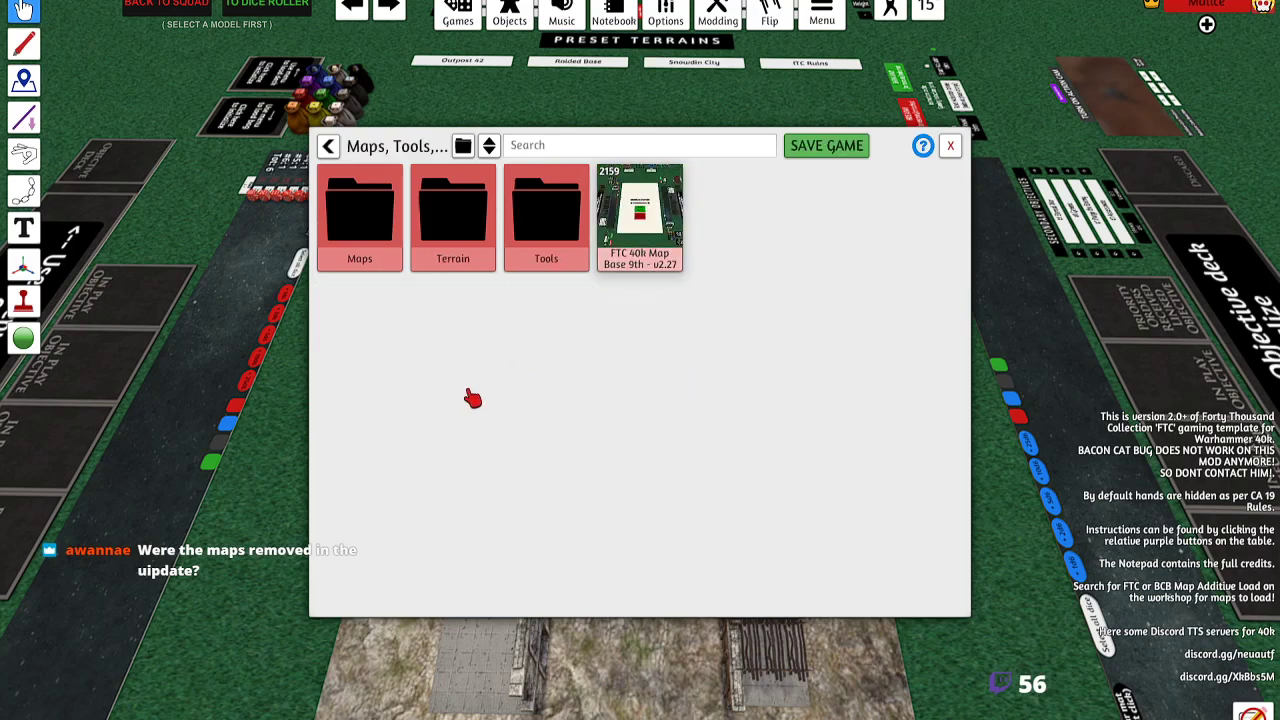
left_click(368, 255)
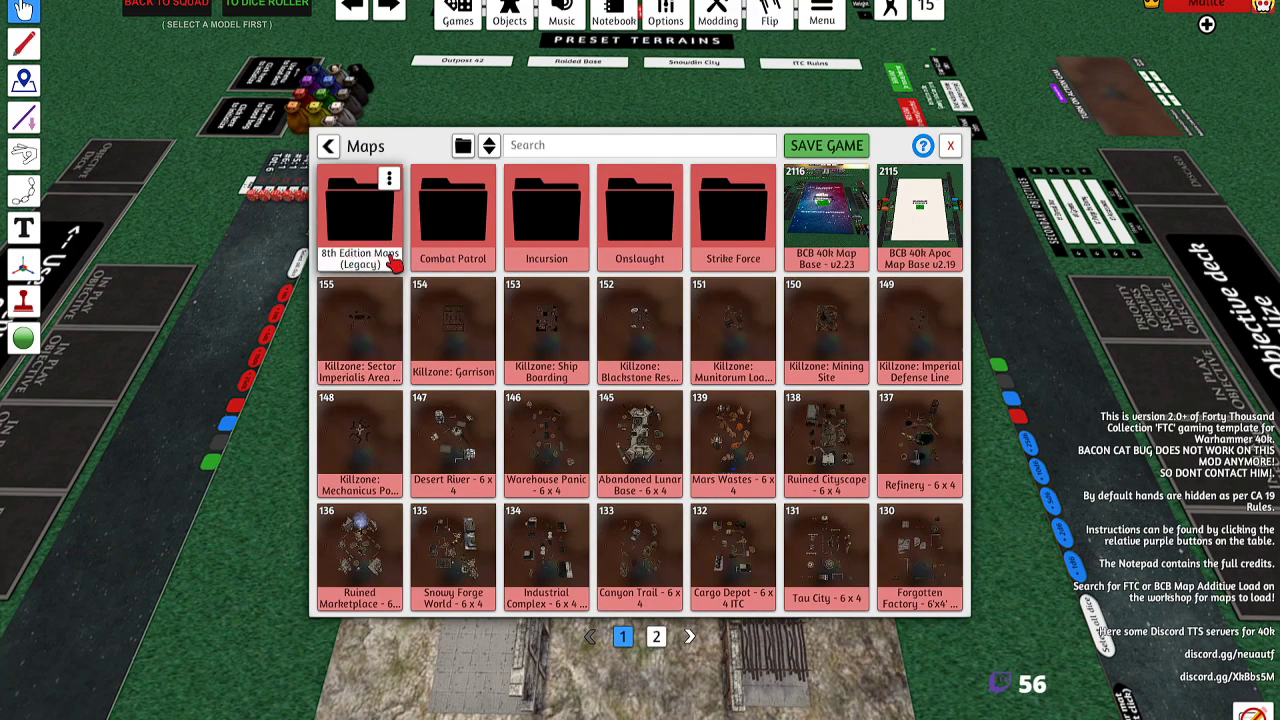
left_click(360, 228)
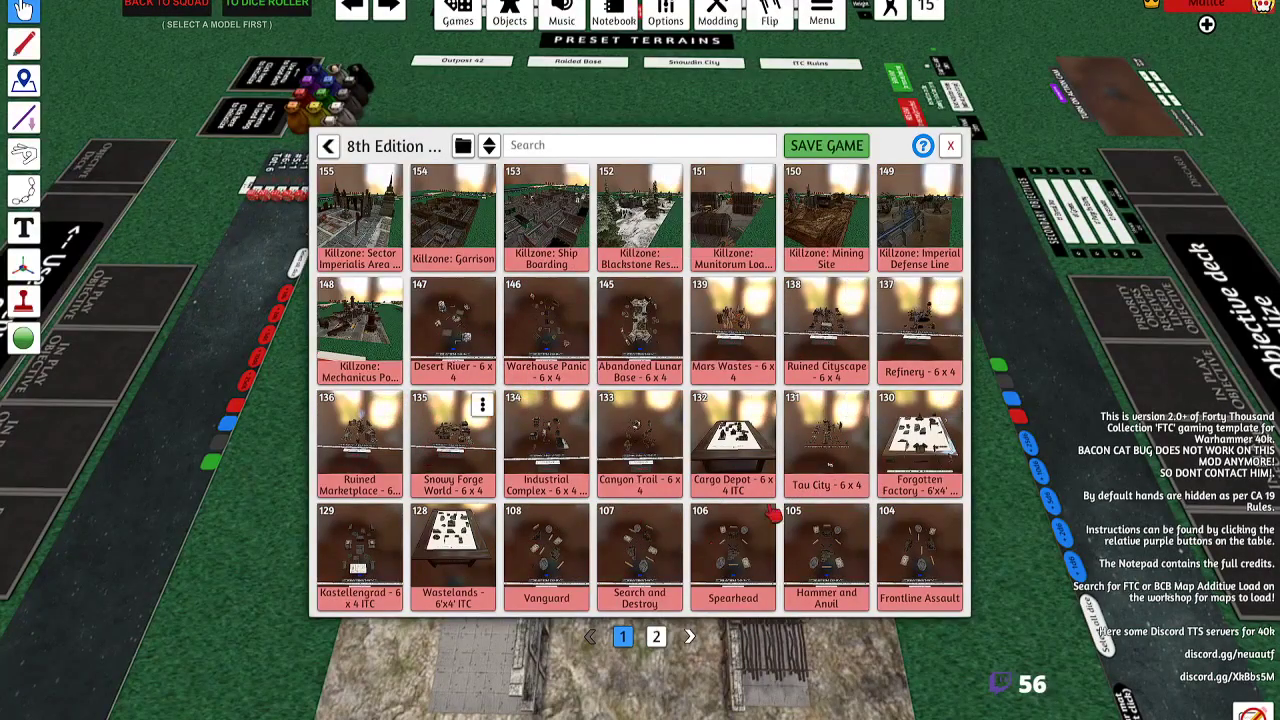
left_click(328, 148)
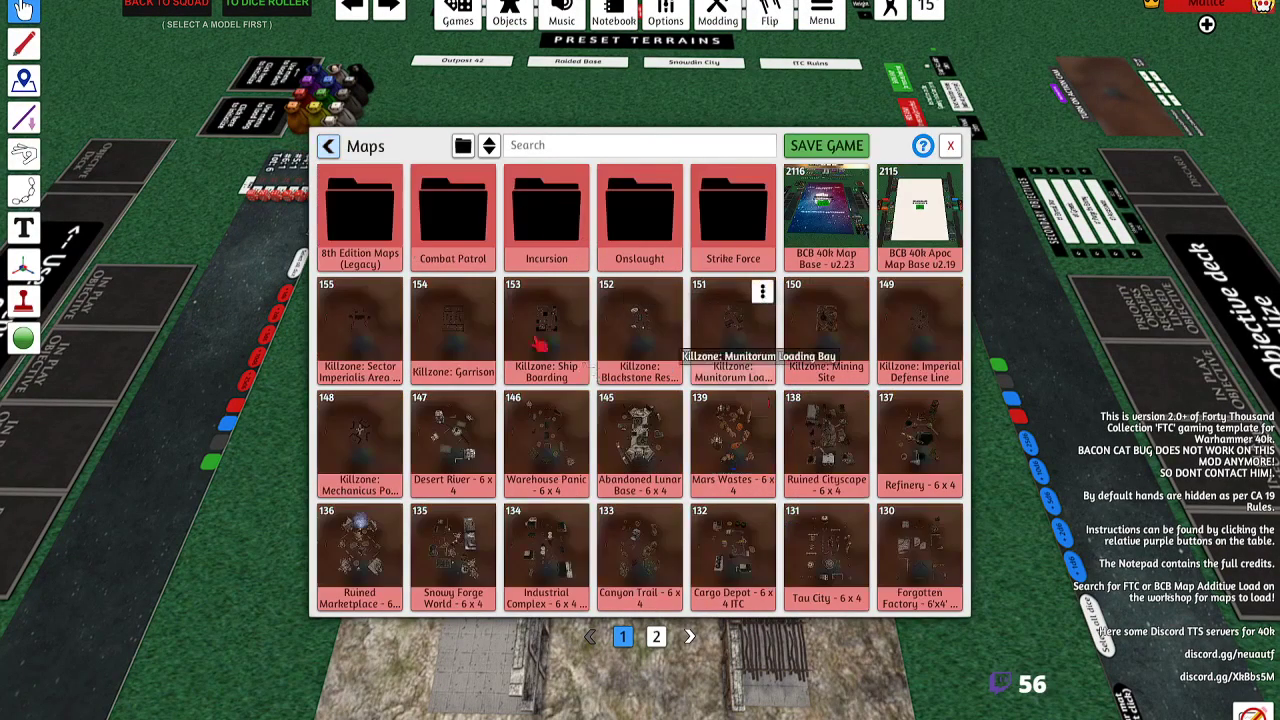